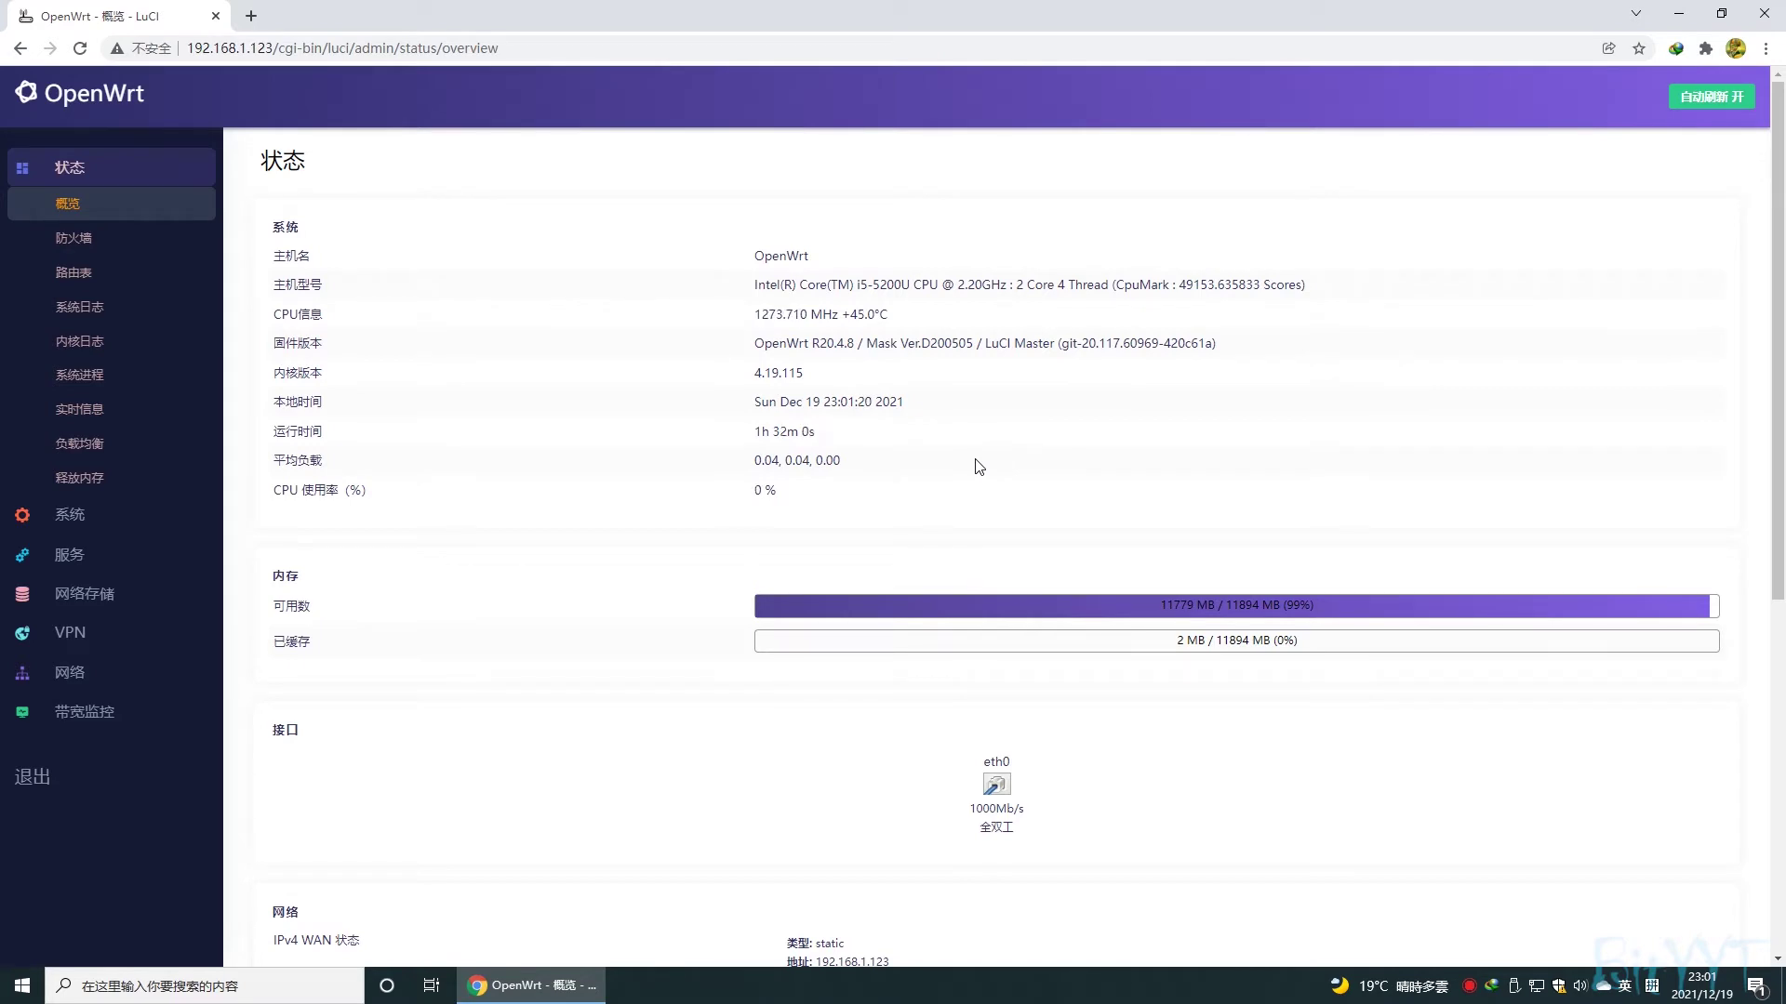
{"action": "left_click", "coordinate": [79, 516]}
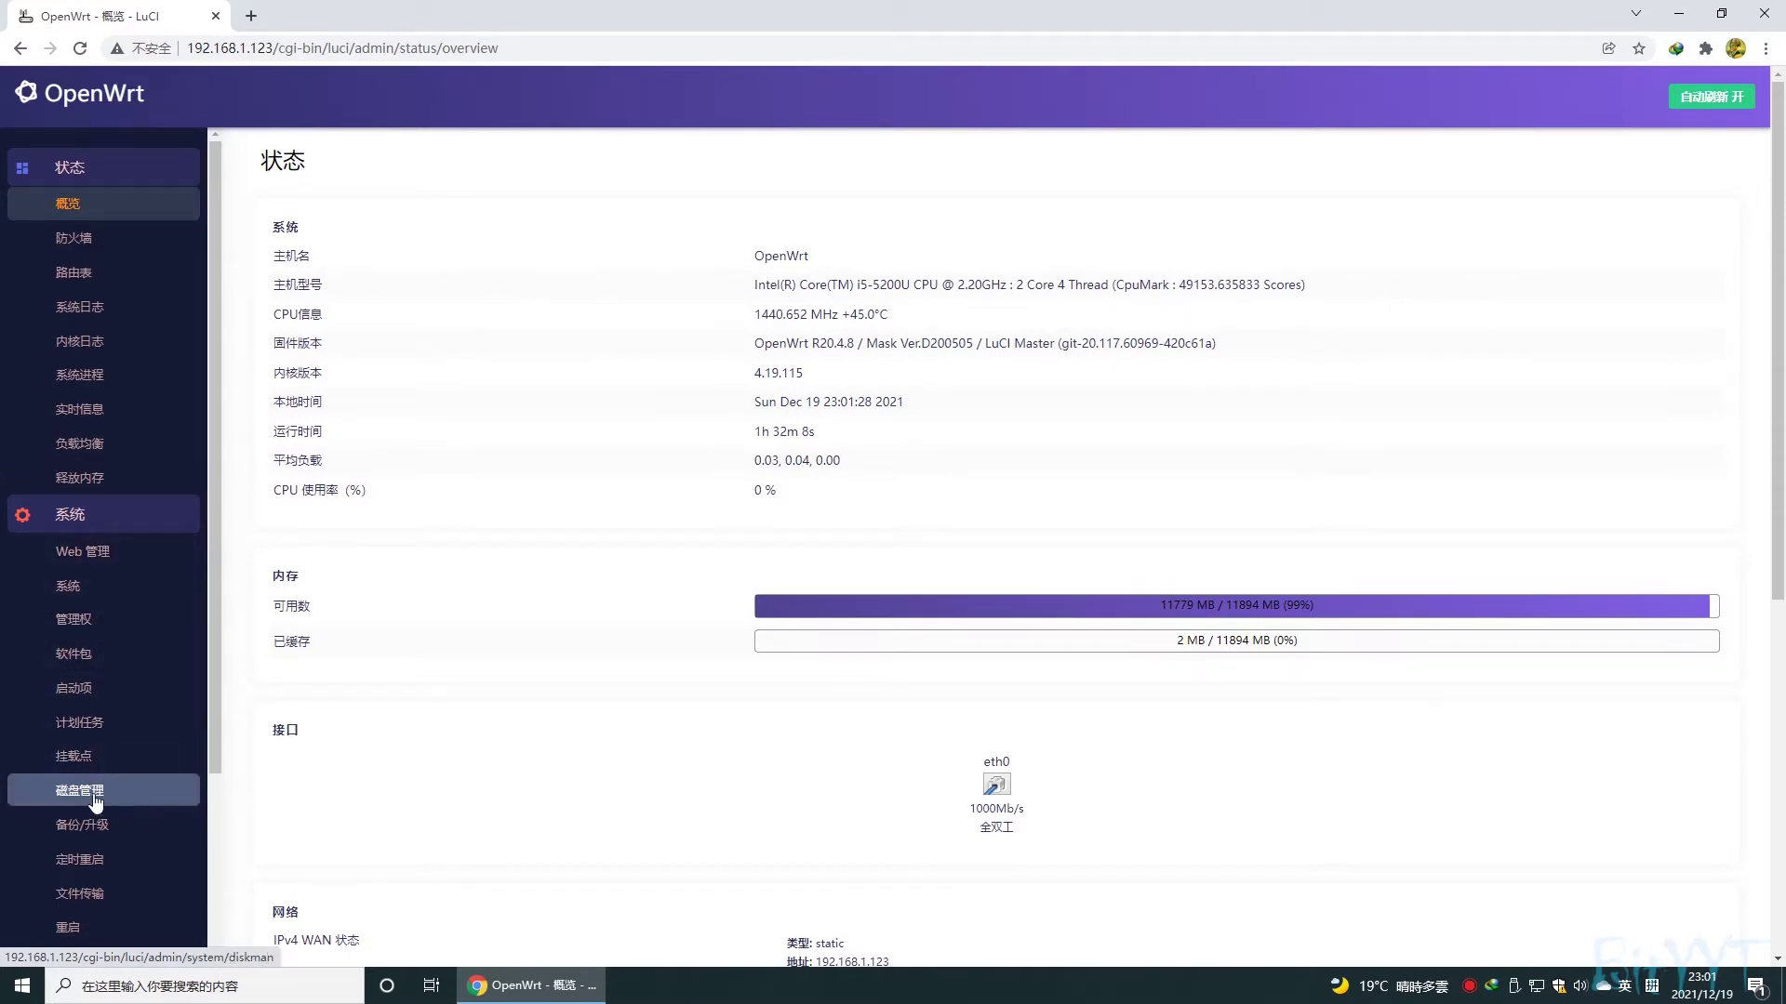
{"action": "left_click", "coordinate": [94, 792]}
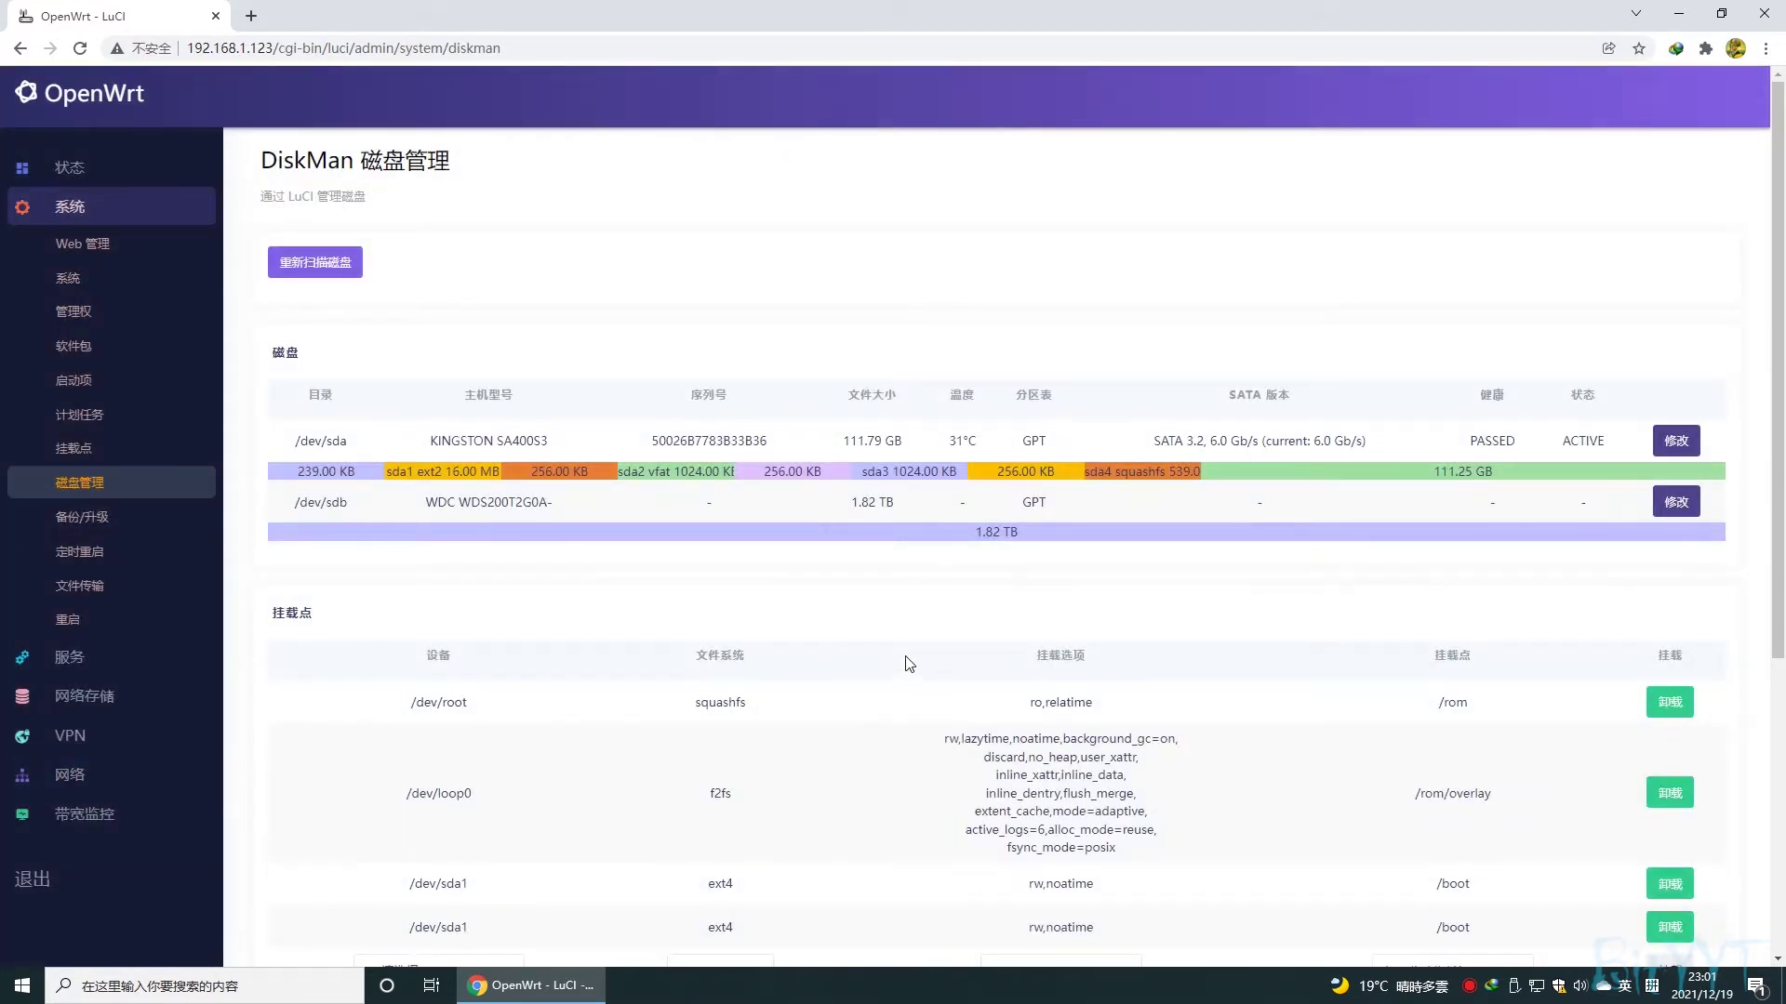
{"action": "left_click", "coordinate": [551, 501]}
{"action": "left_click_drag", "start_coordinate": [551, 501], "coordinate": [426, 503]}
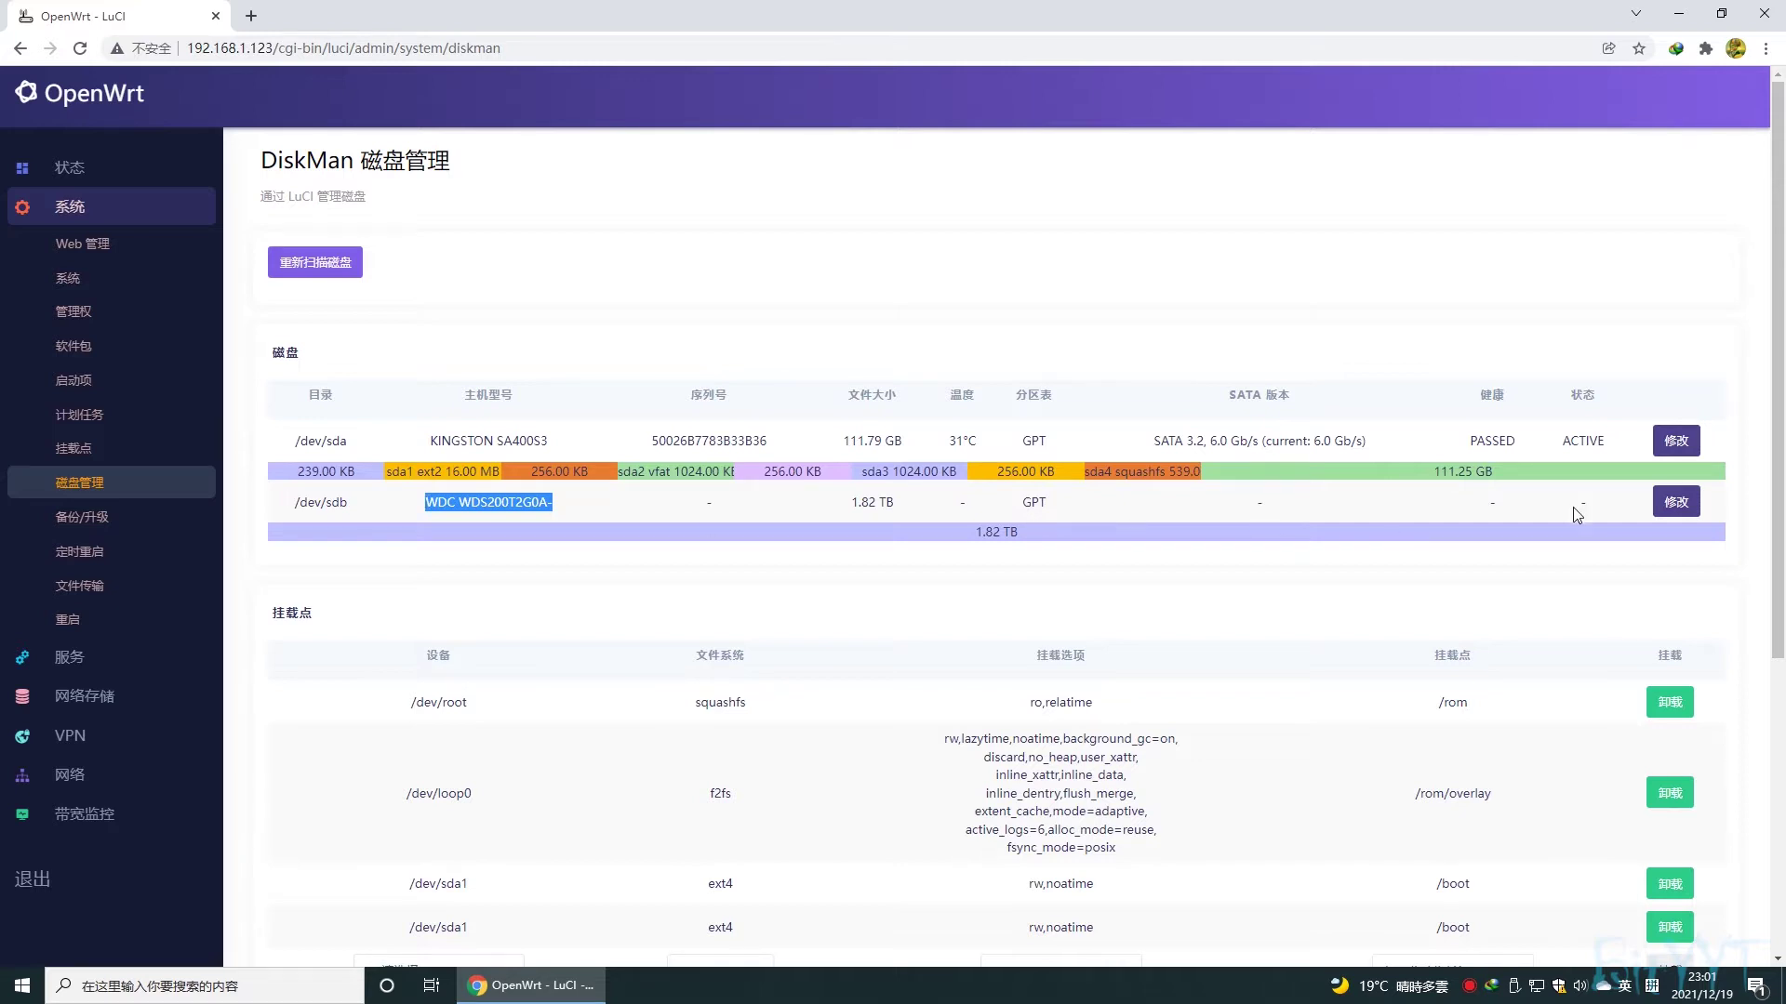
{"action": "left_click", "coordinate": [1688, 508]}
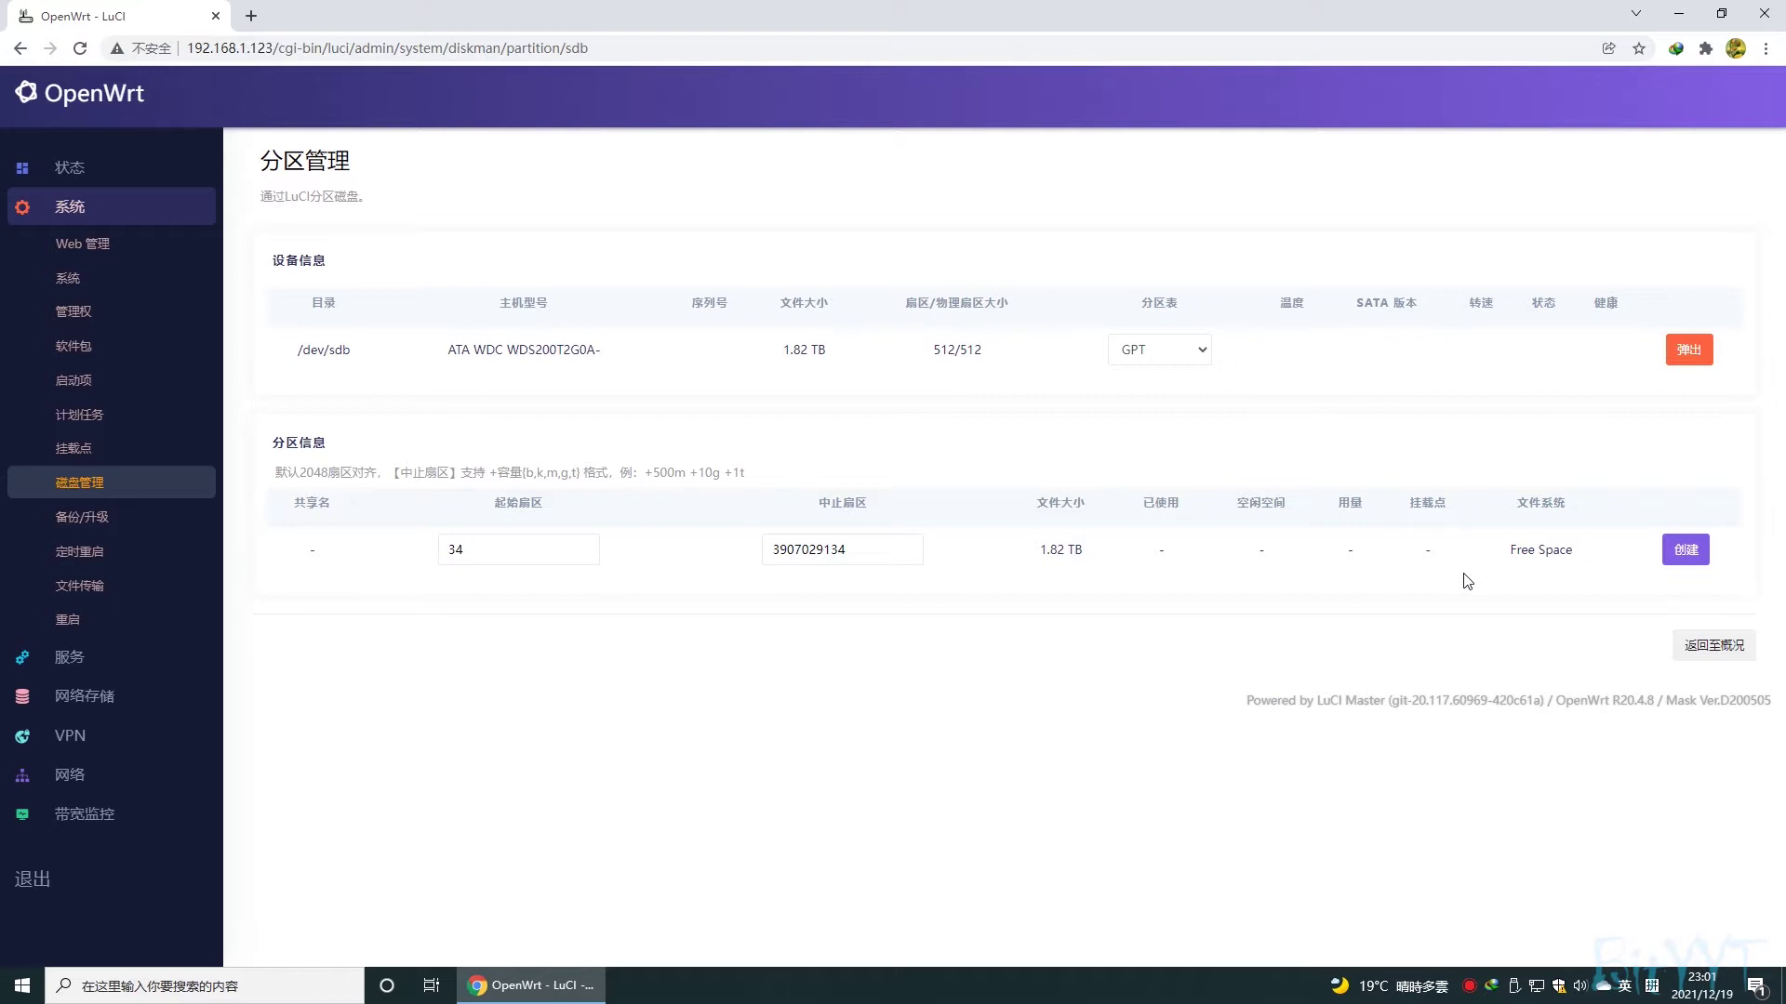
{"action": "left_click", "coordinate": [1690, 553]}
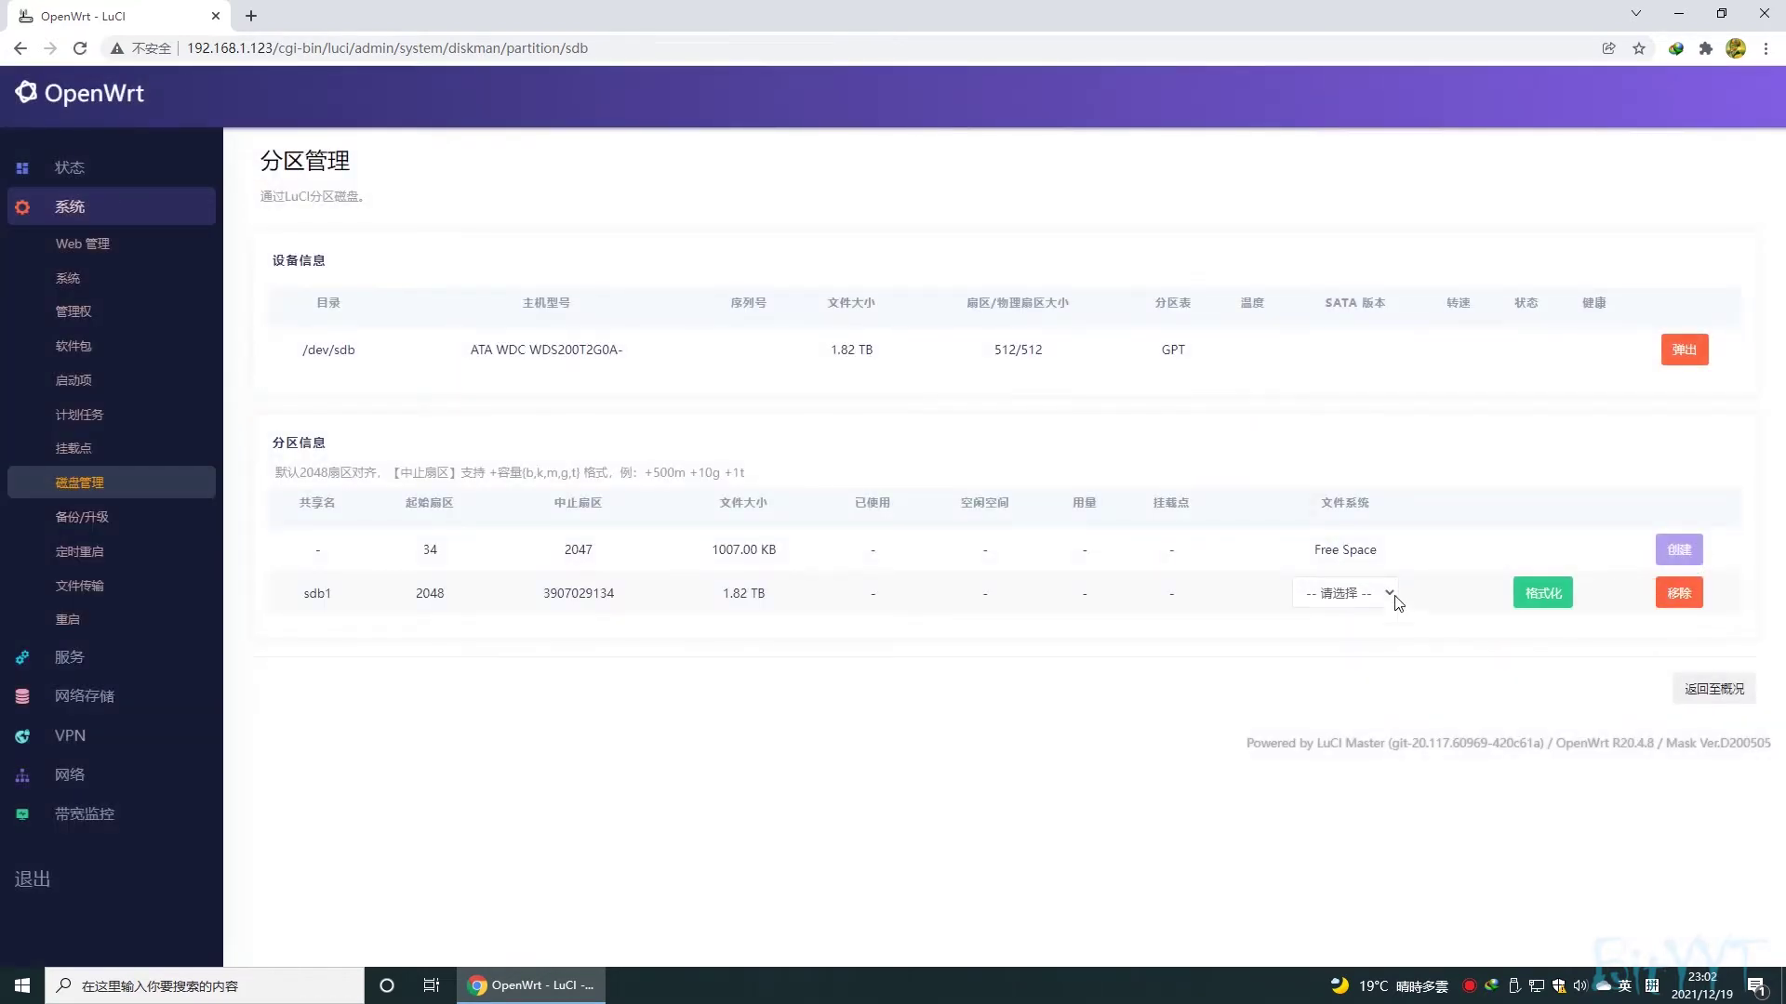
- Format the sdb1 partition with the ext4 file system
{"action": "left_click", "coordinate": [1393, 596]}
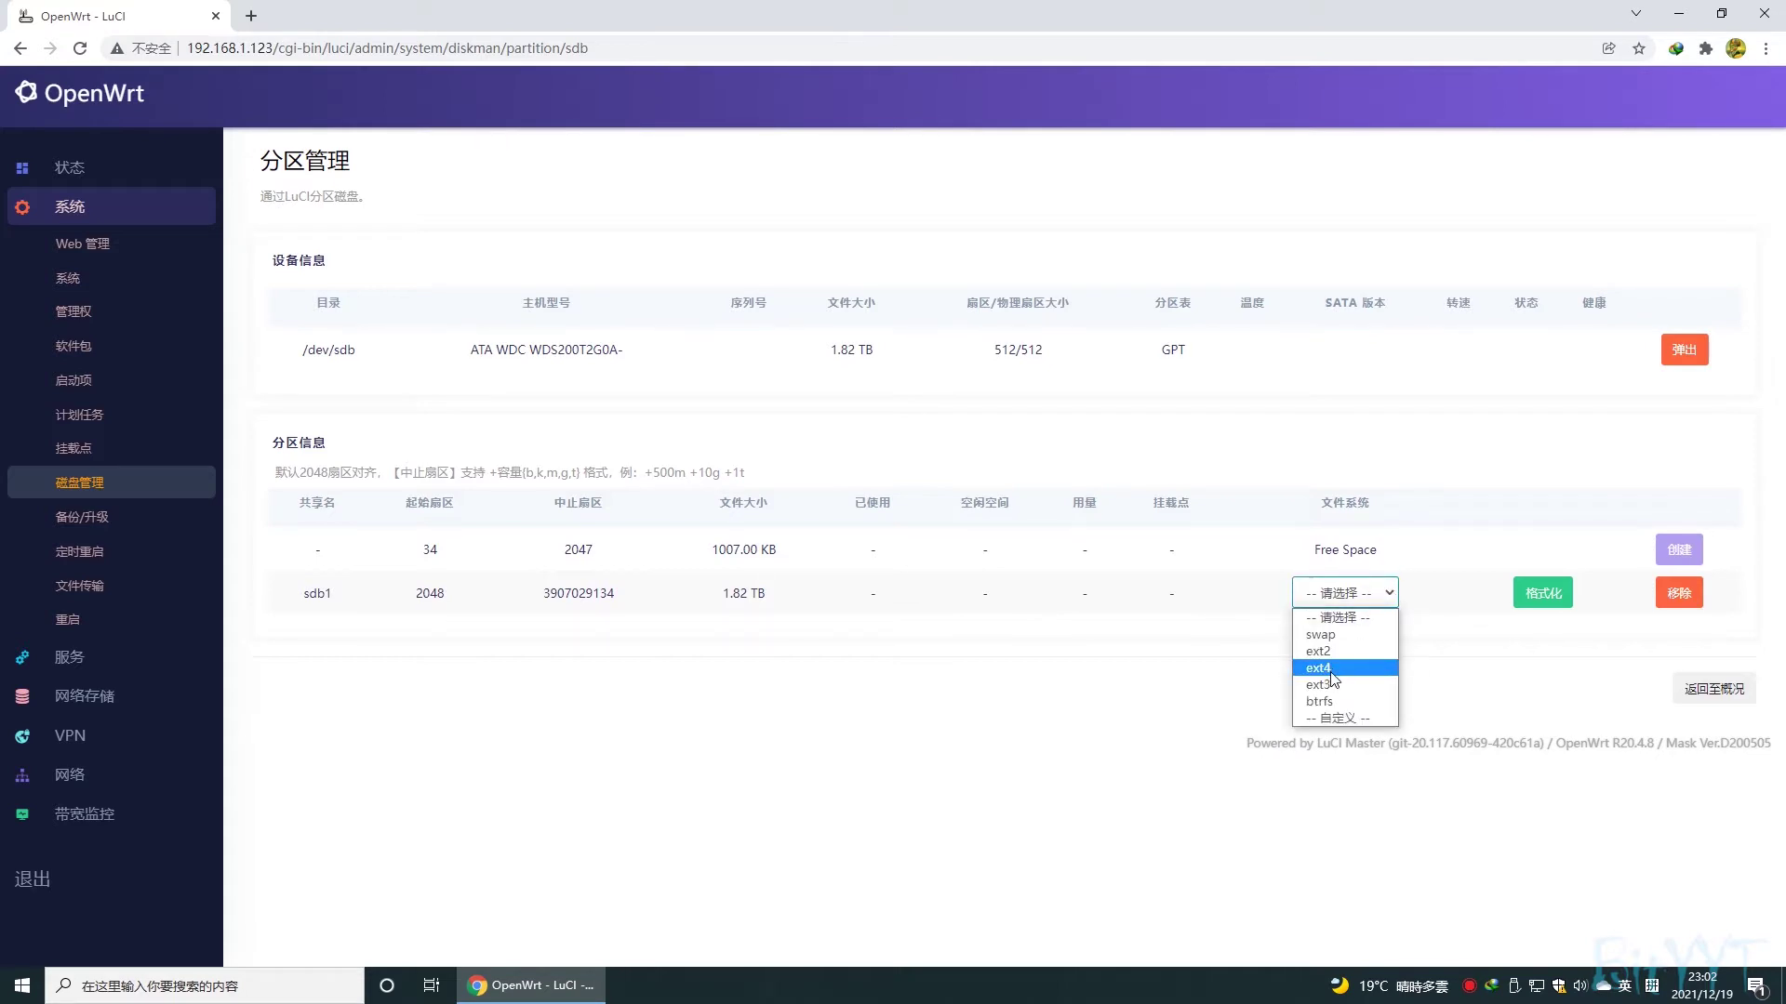
{"action": "left_click", "coordinate": [1359, 669]}
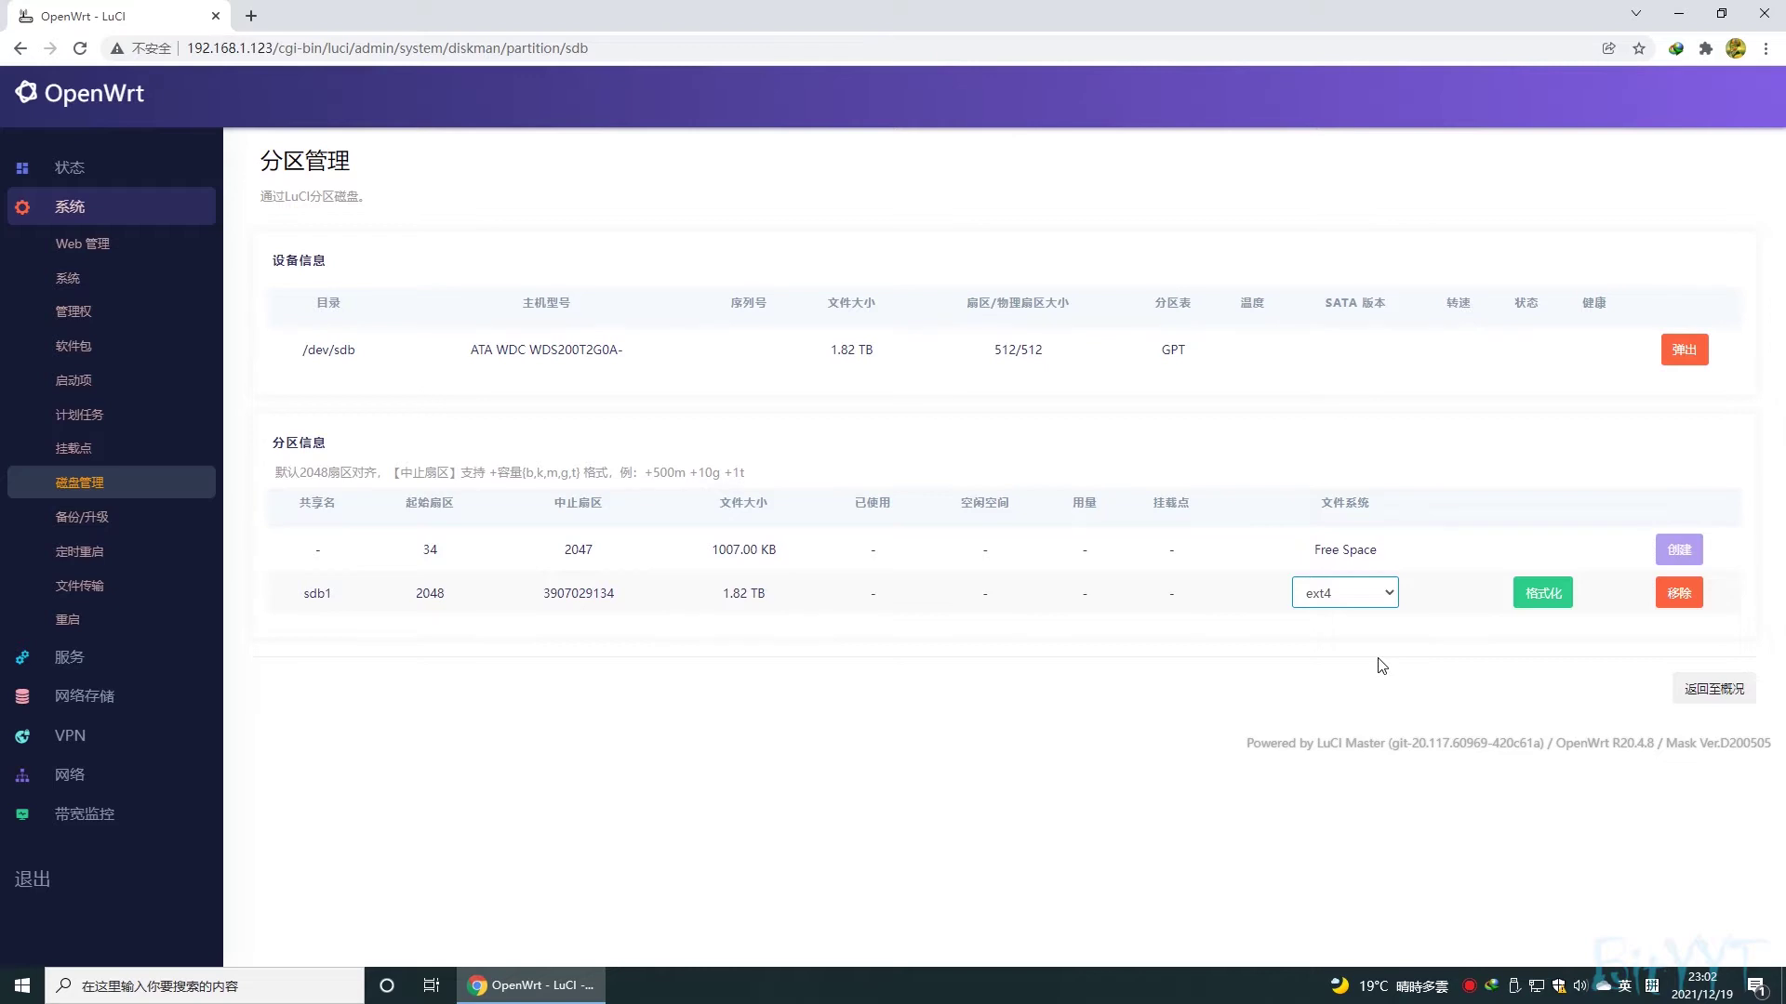
{"action": "left_click", "coordinate": [1546, 606]}
- In the mount point settings, enable automatic mounting of unconfigured disk partitions, and save and apply the change
{"action": "left_click", "coordinate": [118, 450]}
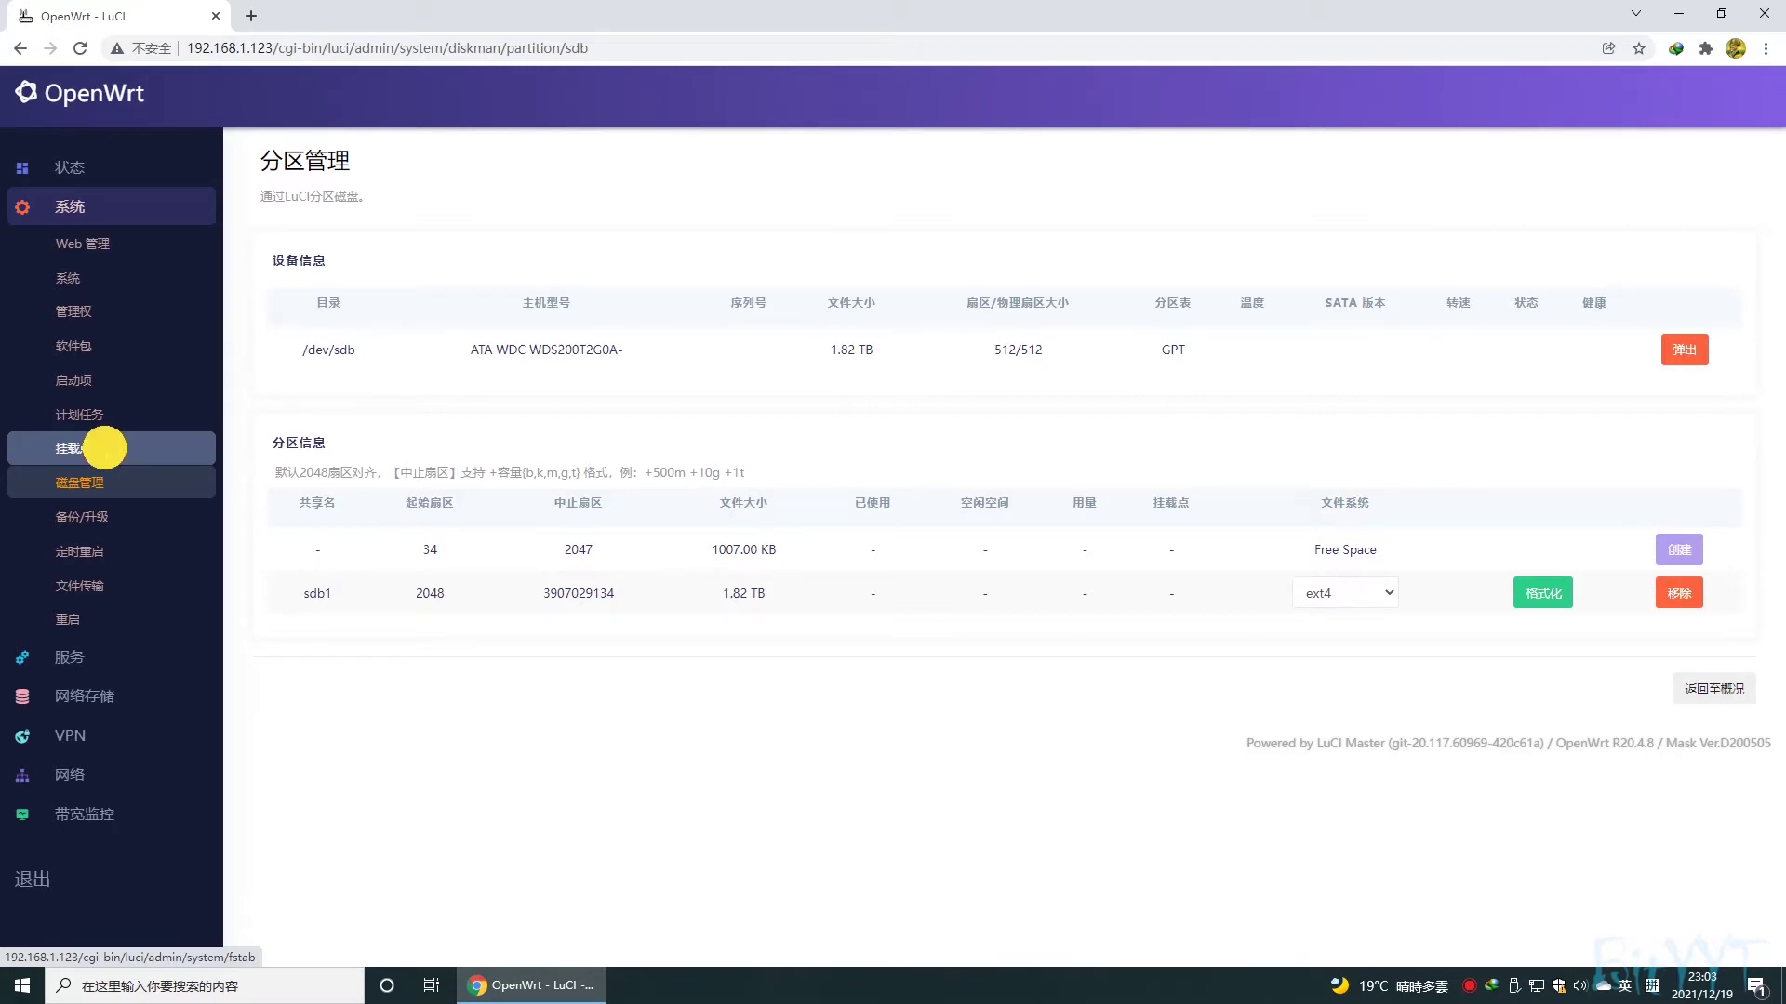
{"action": "scroll", "coordinate": [849, 549], "scroll_direction": "down", "scroll_amount": 5}
{"action": "scroll", "coordinate": [850, 550], "scroll_direction": "down", "scroll_amount": 3}
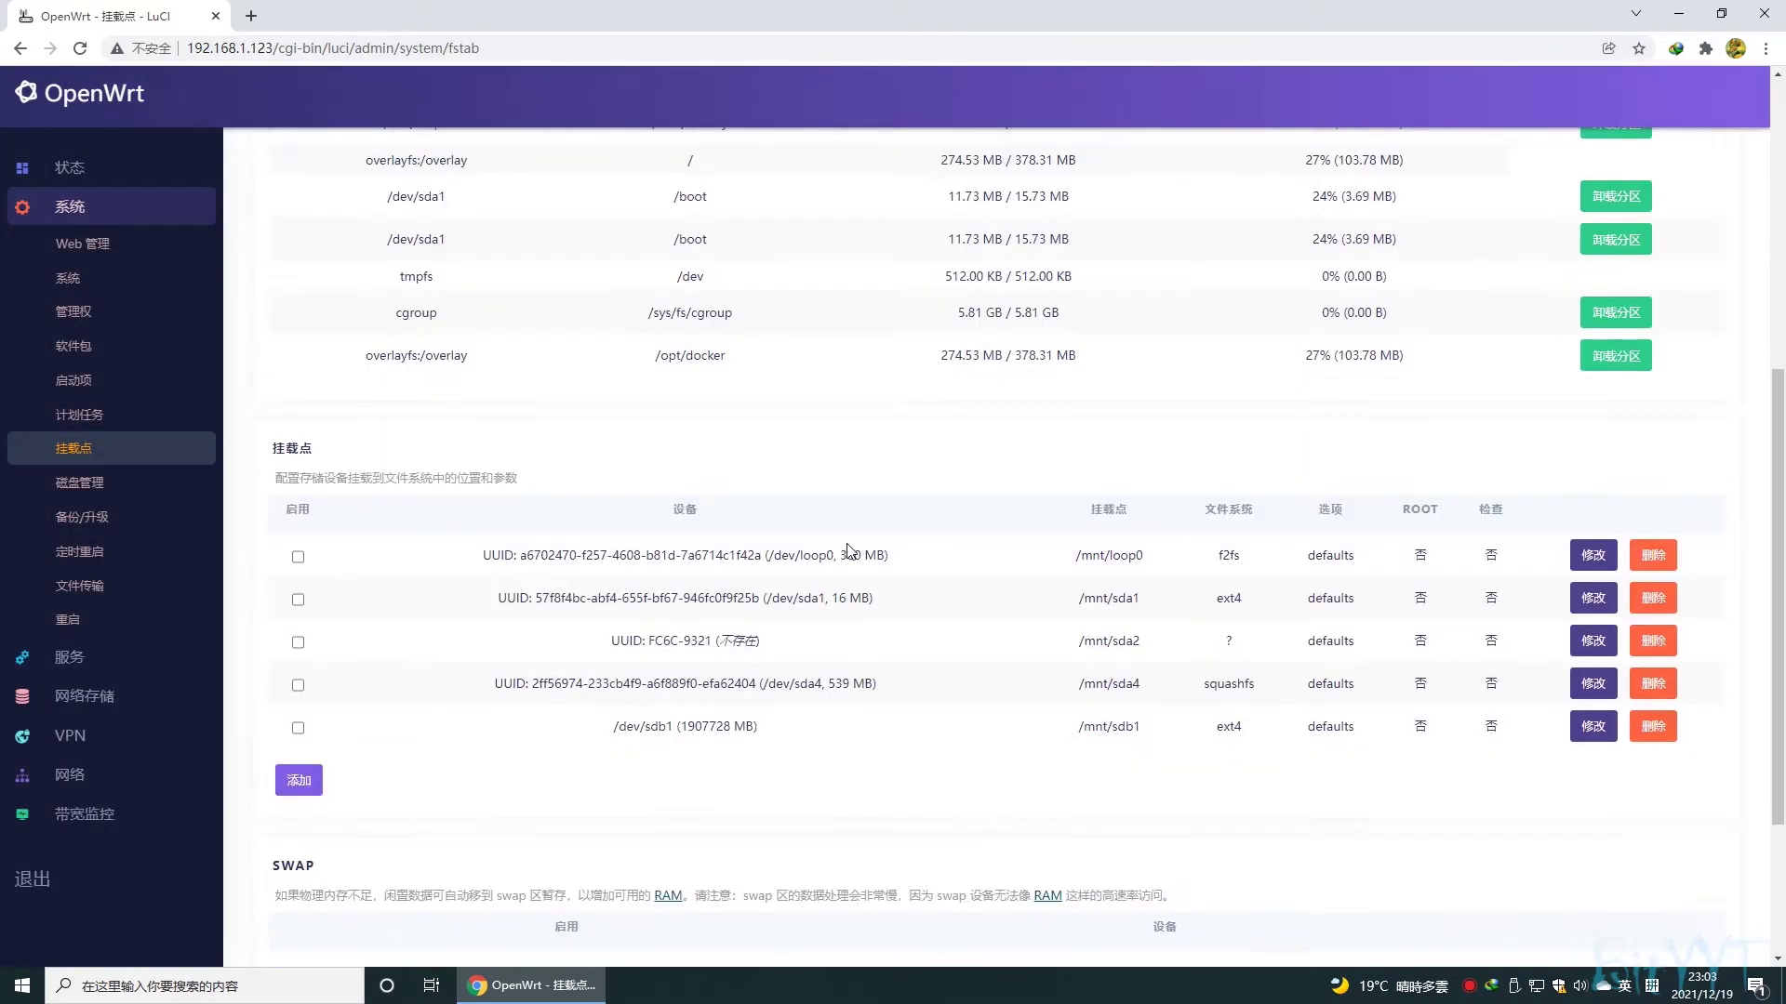
{"action": "left_click_drag", "start_coordinate": [758, 645], "coordinate": [609, 658]}
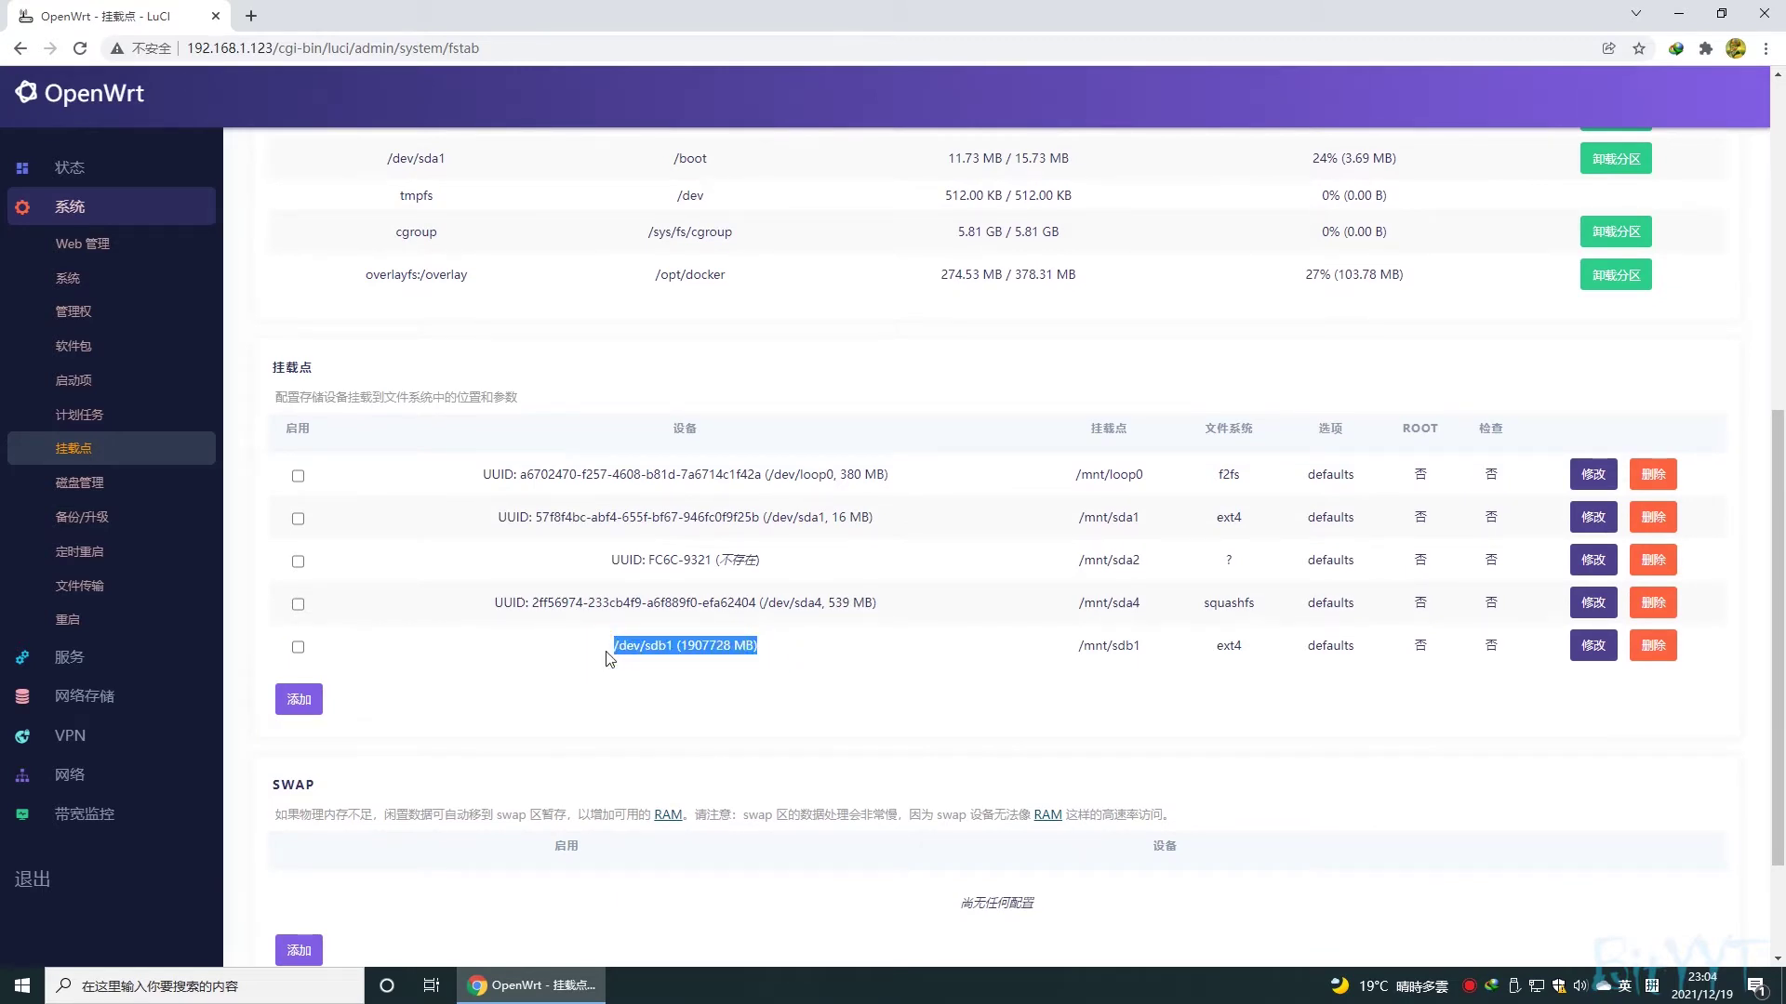
{"action": "scroll", "coordinate": [779, 689], "scroll_direction": "up", "scroll_amount": 5}
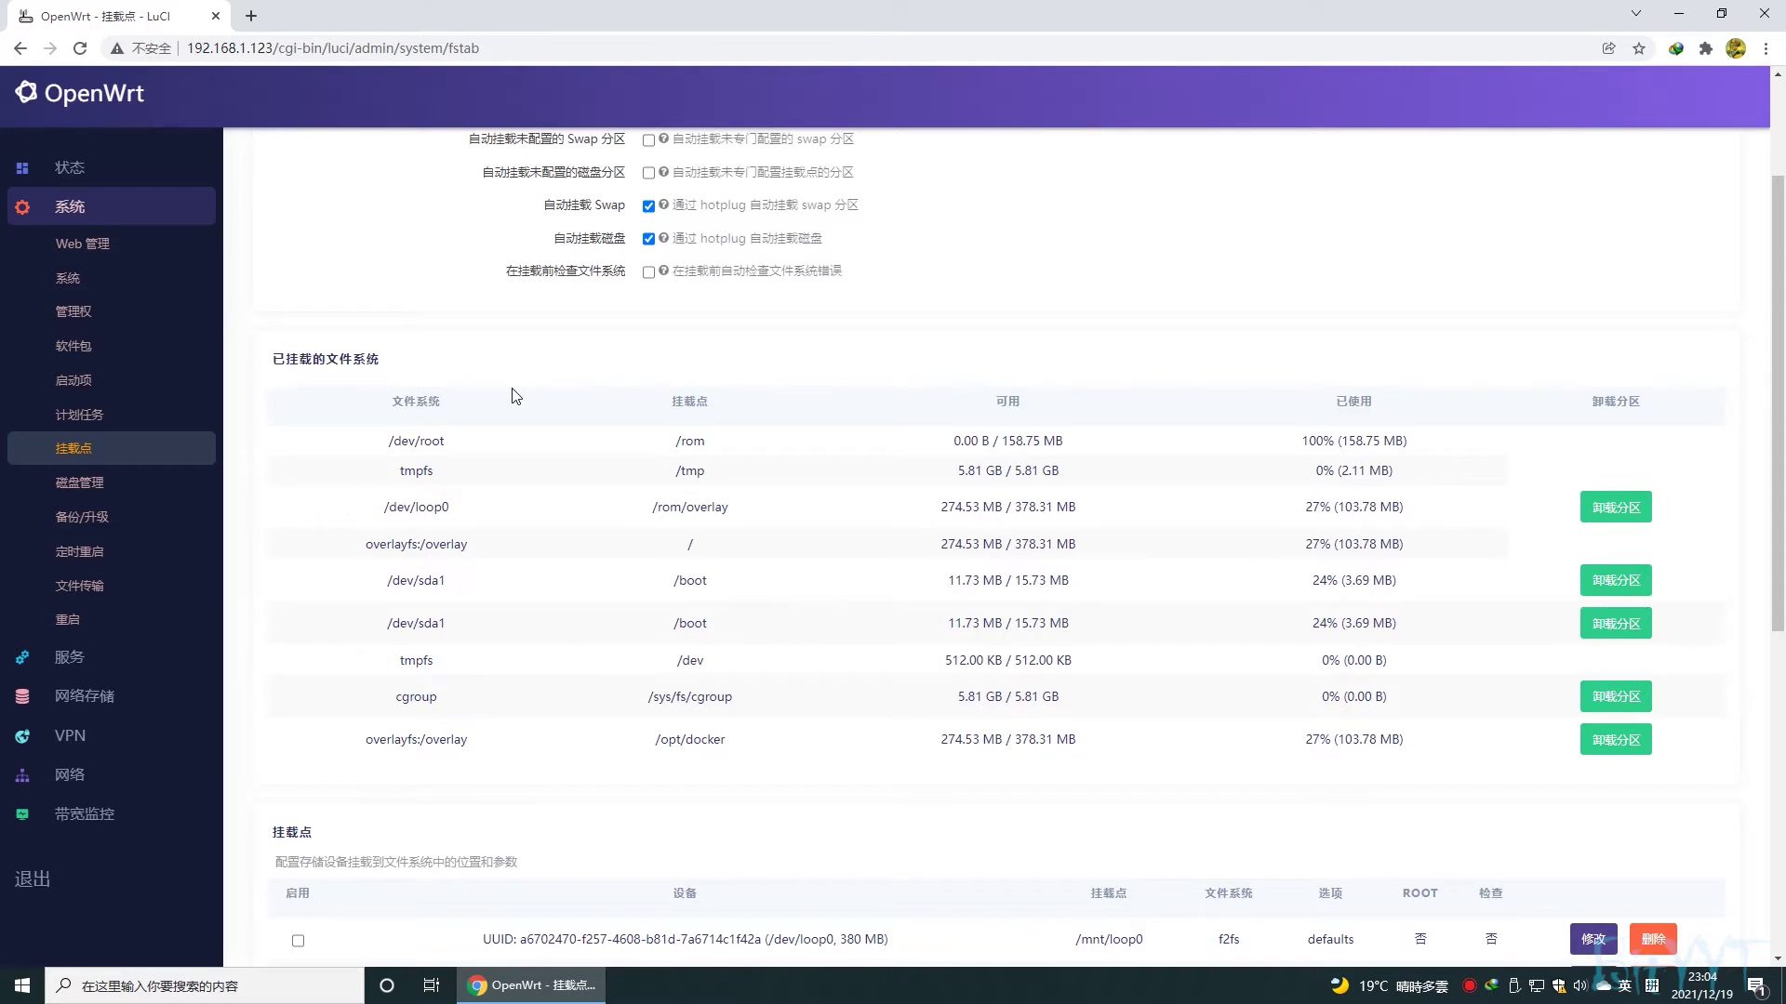
{"action": "scroll", "coordinate": [516, 395], "scroll_direction": "up", "scroll_amount": 2}
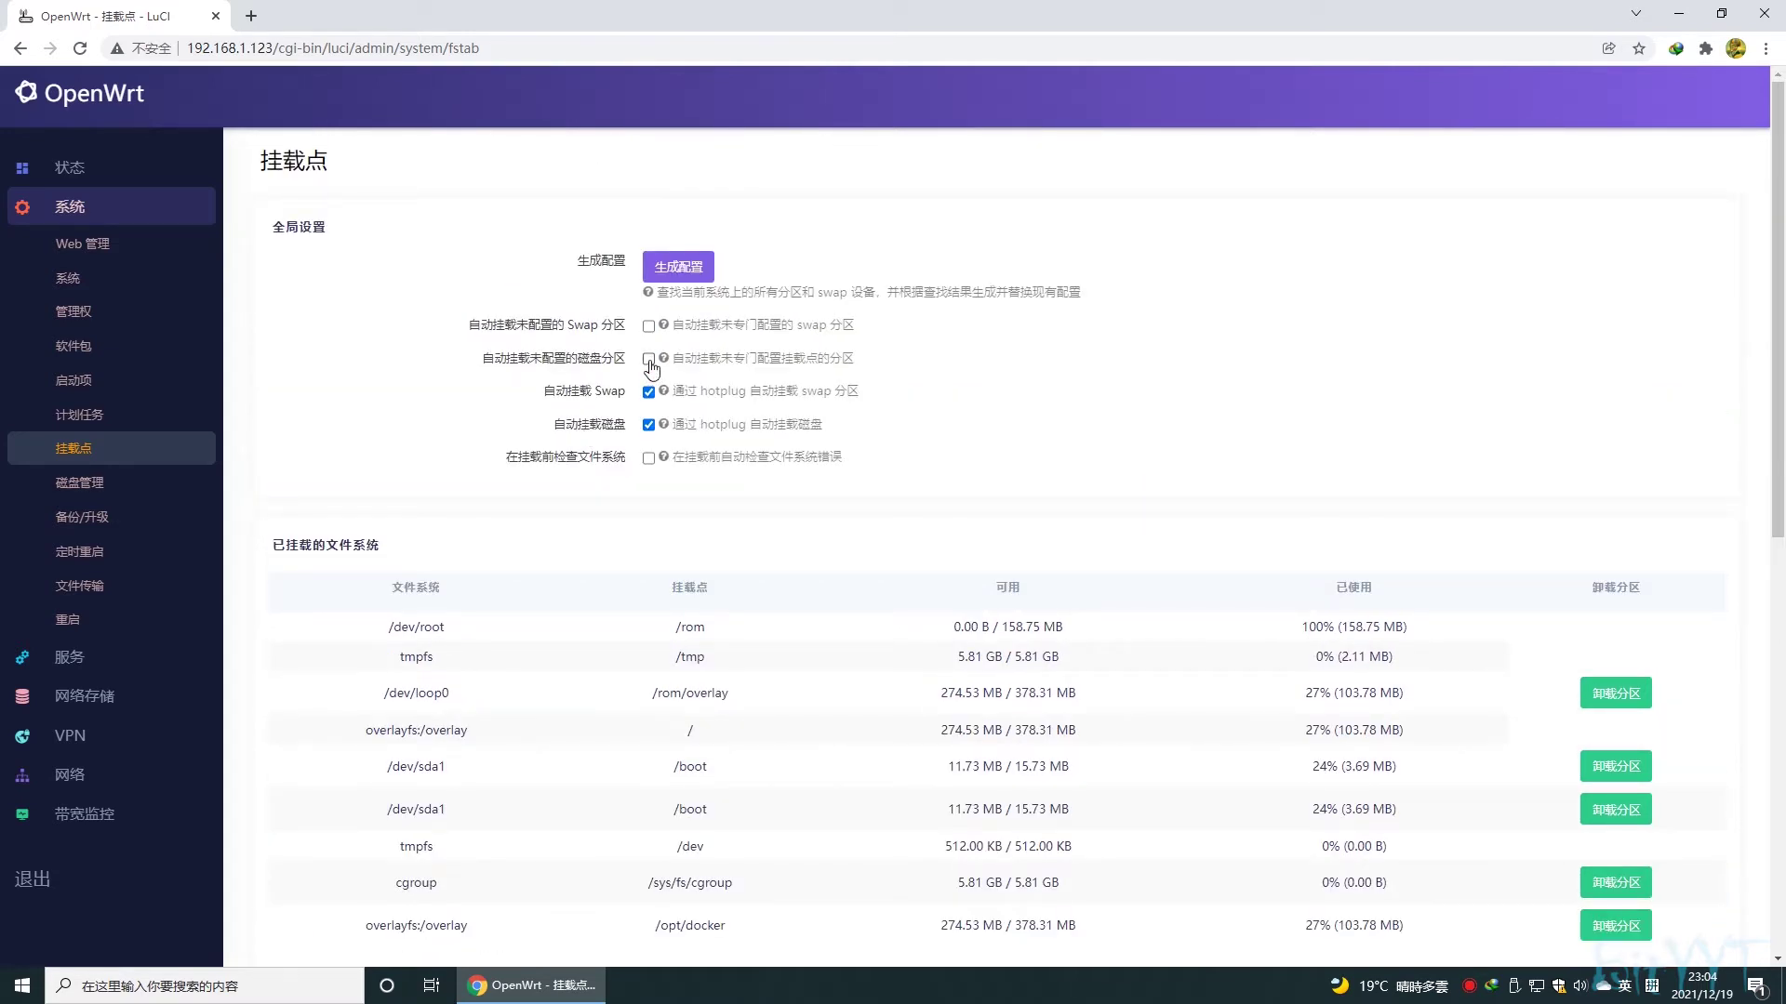
{"action": "left_click", "coordinate": [650, 360]}
{"action": "scroll", "coordinate": [1551, 678], "scroll_direction": "down", "scroll_amount": 10}
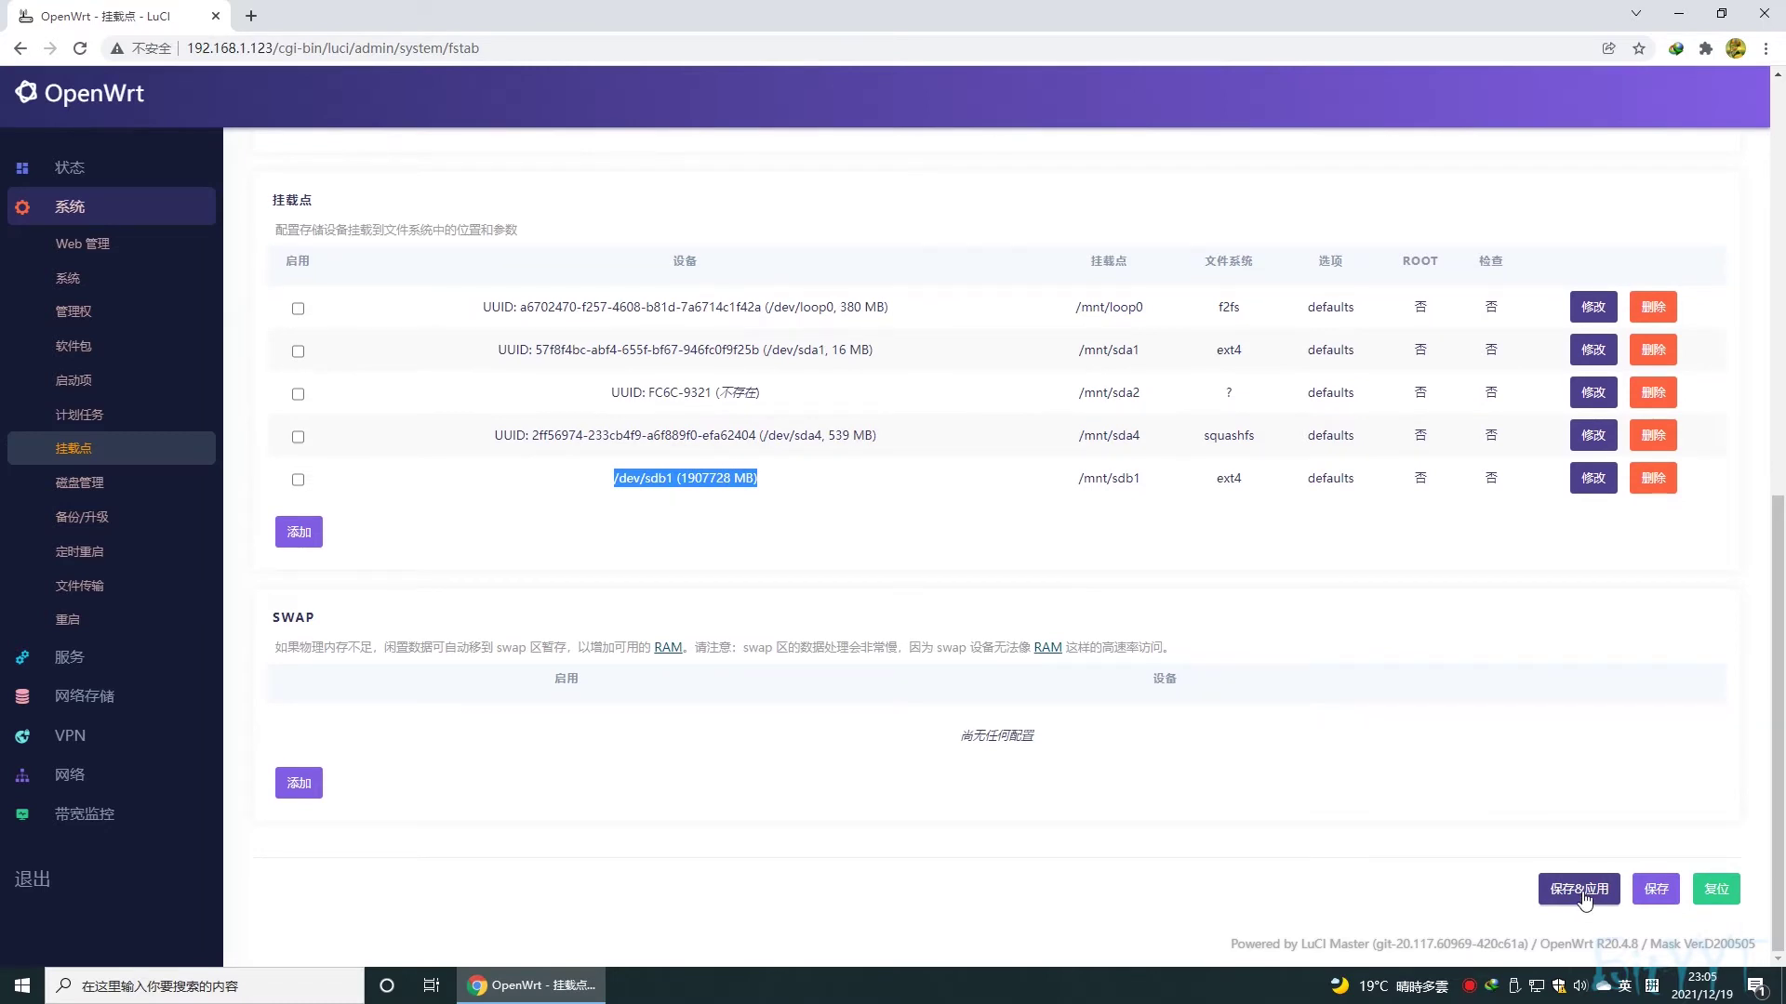
{"action": "left_click", "coordinate": [1581, 889]}
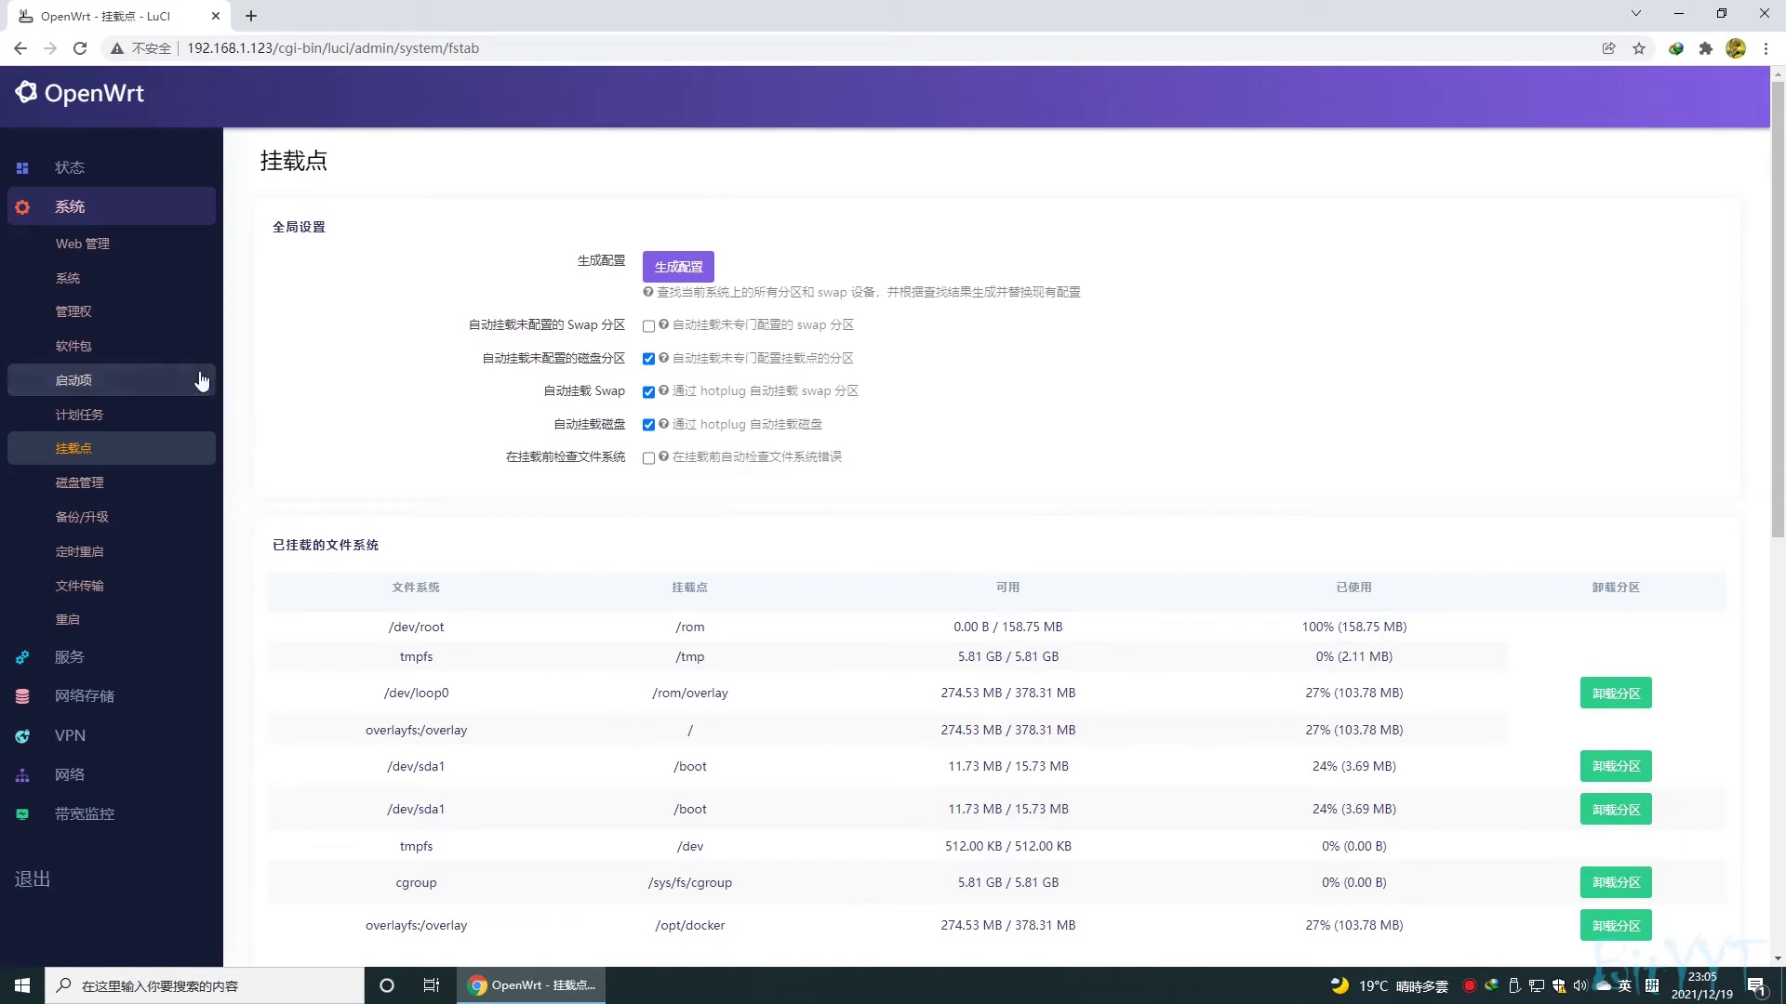
- Reload the mount point settings and copy the mount path /mnt/sdb1 of the /dev/sdb1 partition
{"action": "left_click", "coordinate": [81, 50]}
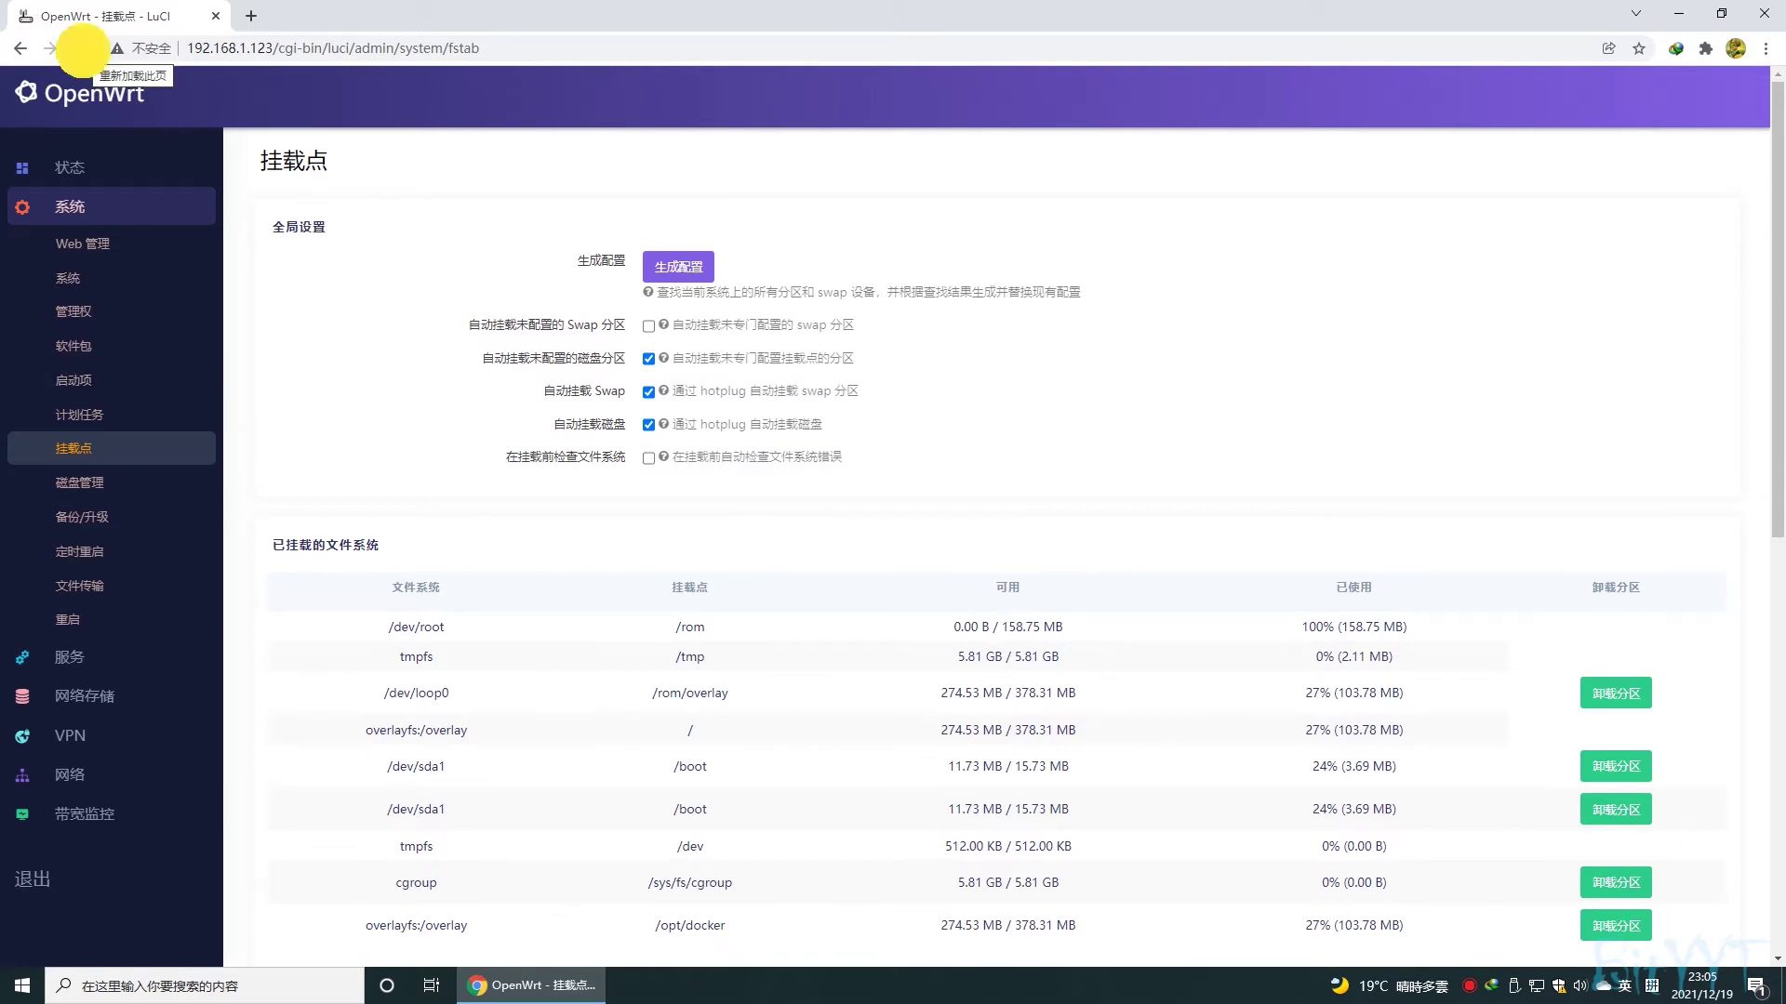
{"action": "left_click", "coordinate": [989, 171]}
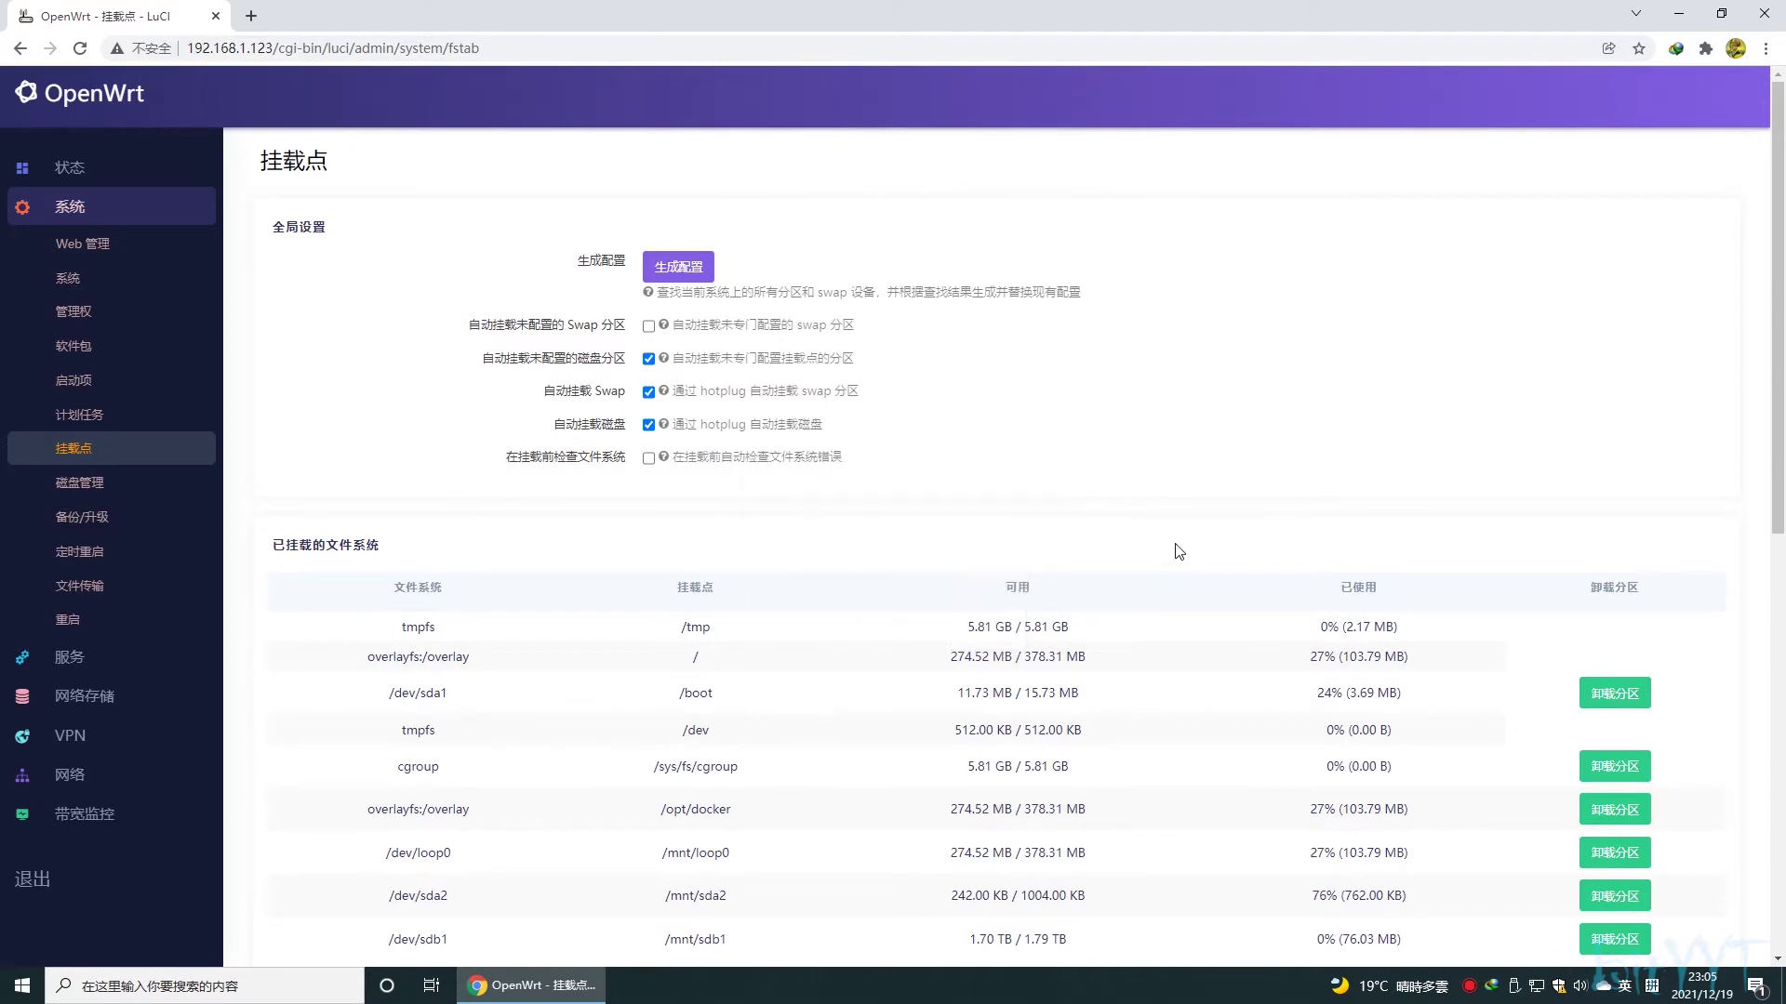
{"action": "scroll", "coordinate": [1181, 558], "scroll_direction": "down", "scroll_amount": 3}
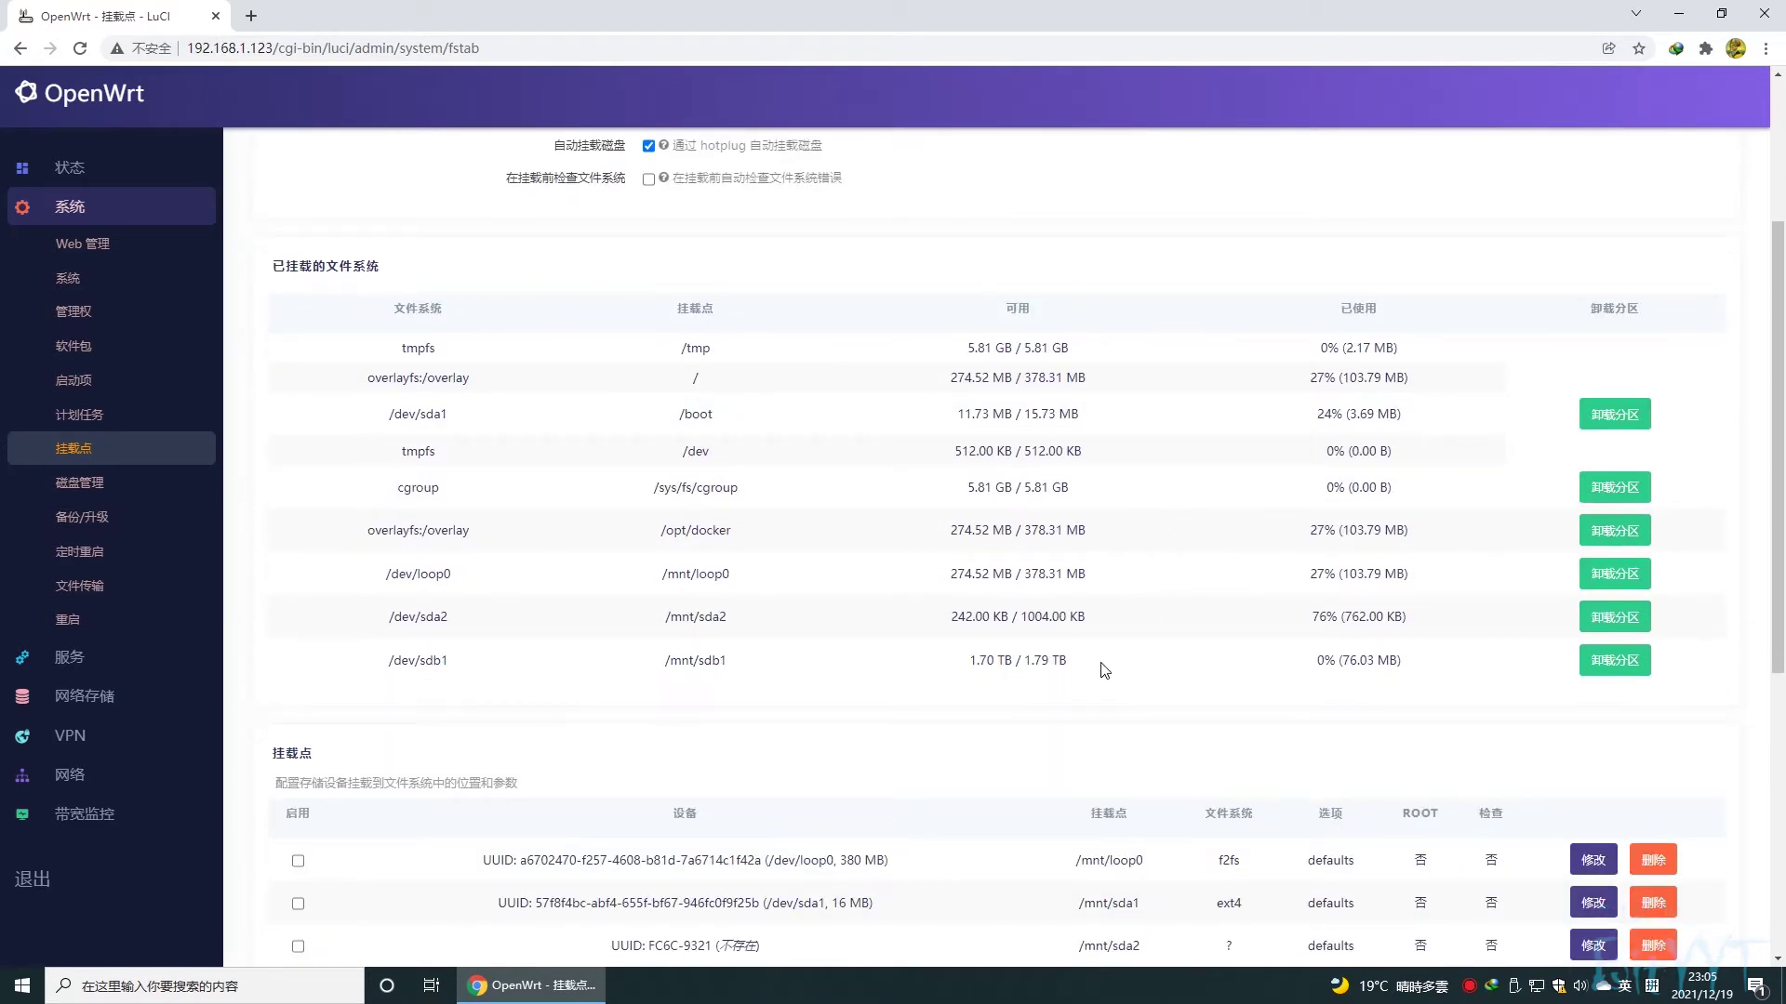
{"action": "left_click_drag", "start_coordinate": [1100, 665], "coordinate": [383, 663]}
{"action": "left_click_drag", "start_coordinate": [727, 660], "coordinate": [665, 664]}
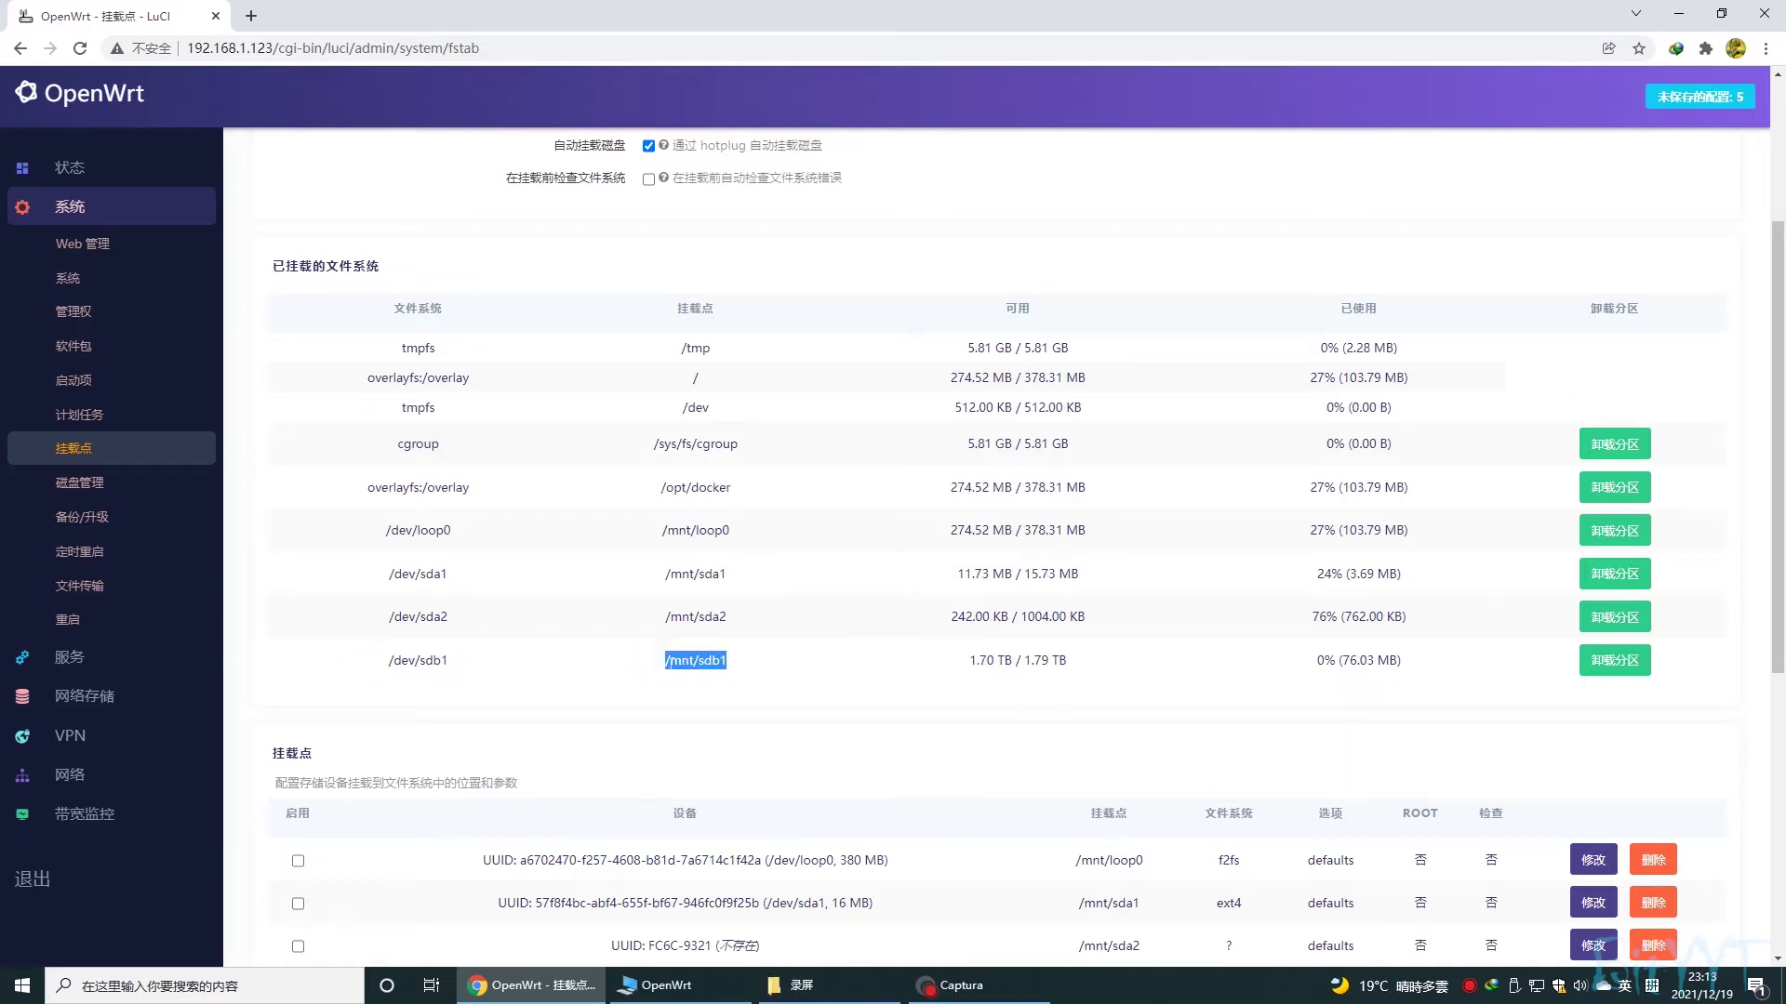
{"action": "right_click", "coordinate": [699, 661]}
{"action": "left_click", "coordinate": [738, 680]}
- In the network sharing settings, add a shared directory named yyt with the path /mnt/sdb1
{"action": "left_click", "coordinate": [99, 700]}
{"action": "scroll", "coordinate": [164, 695], "scroll_direction": "down", "scroll_amount": 2}
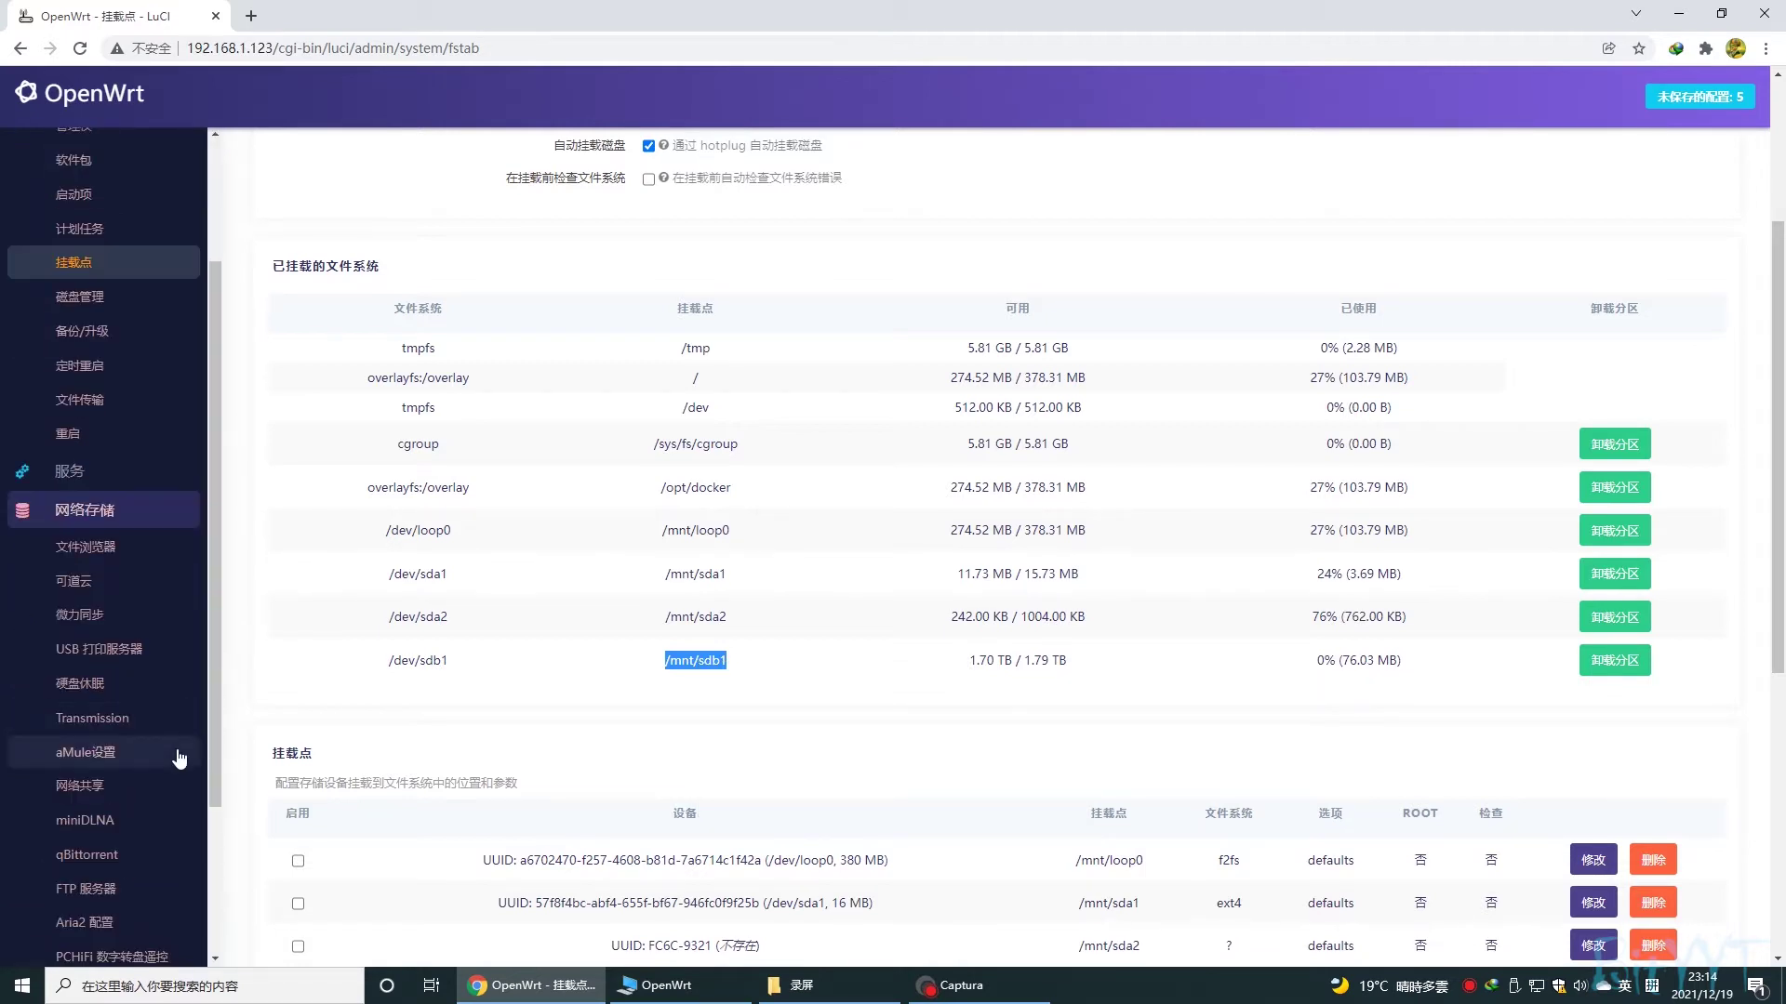
{"action": "left_click", "coordinate": [84, 788]}
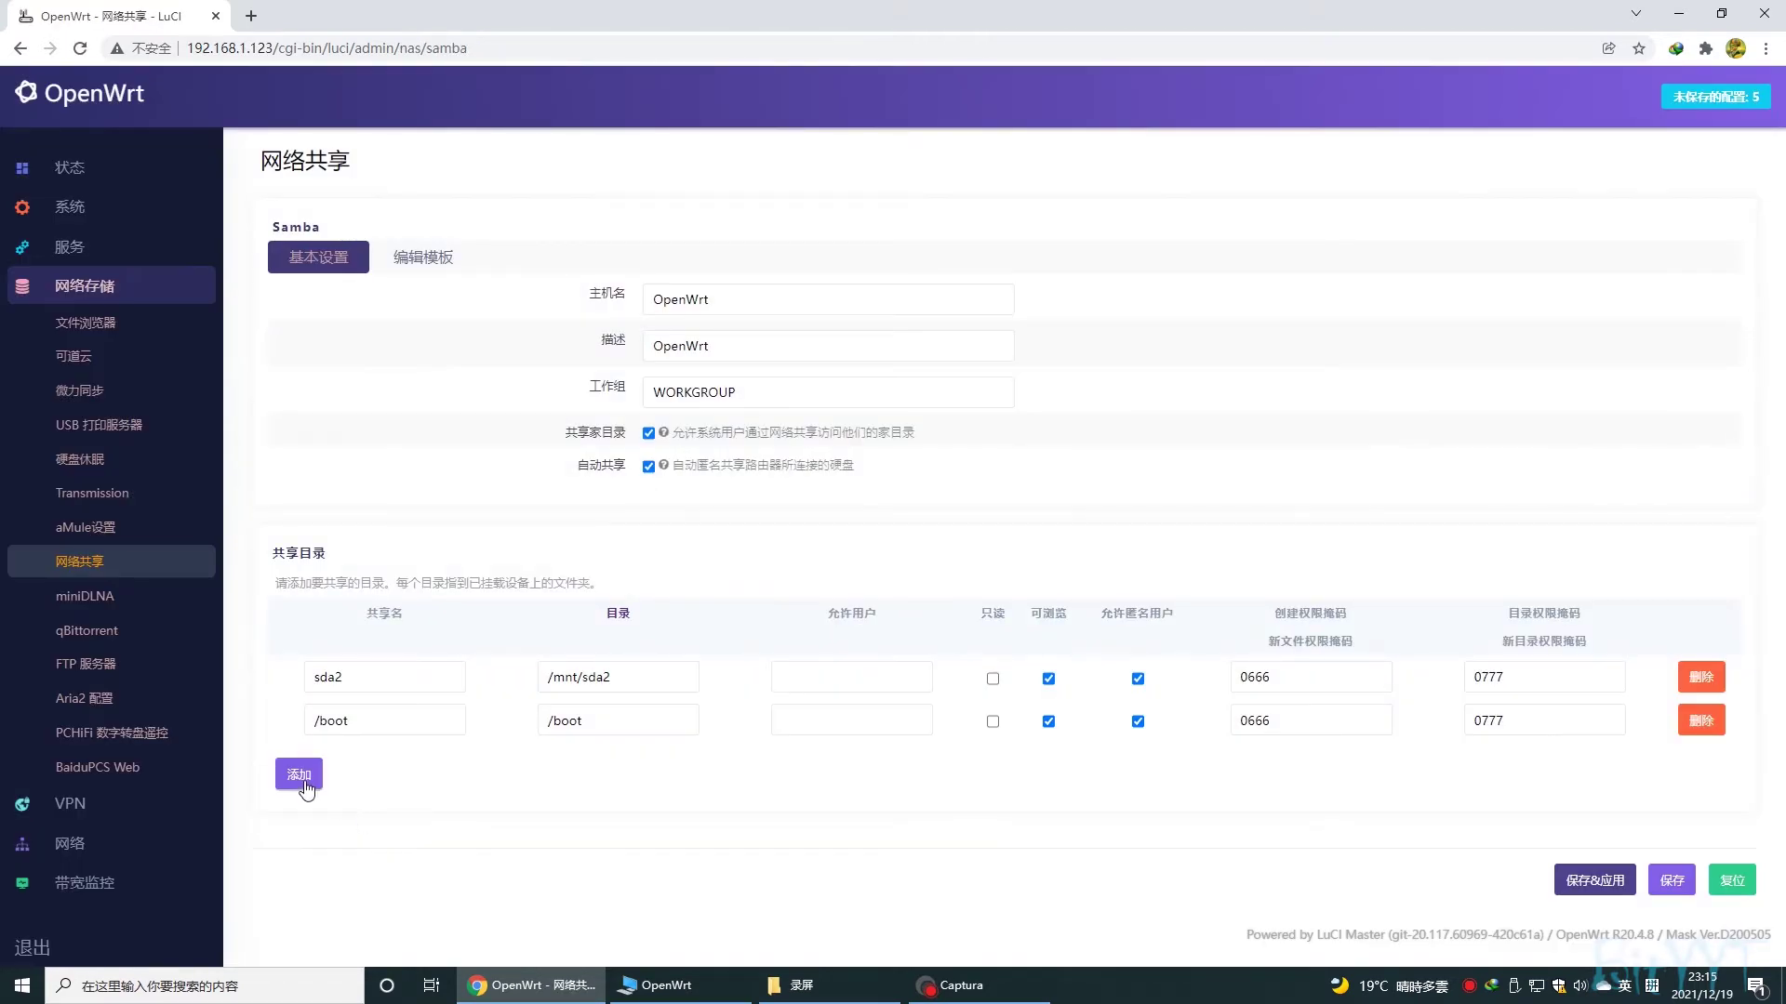
{"action": "left_click", "coordinate": [299, 772]}
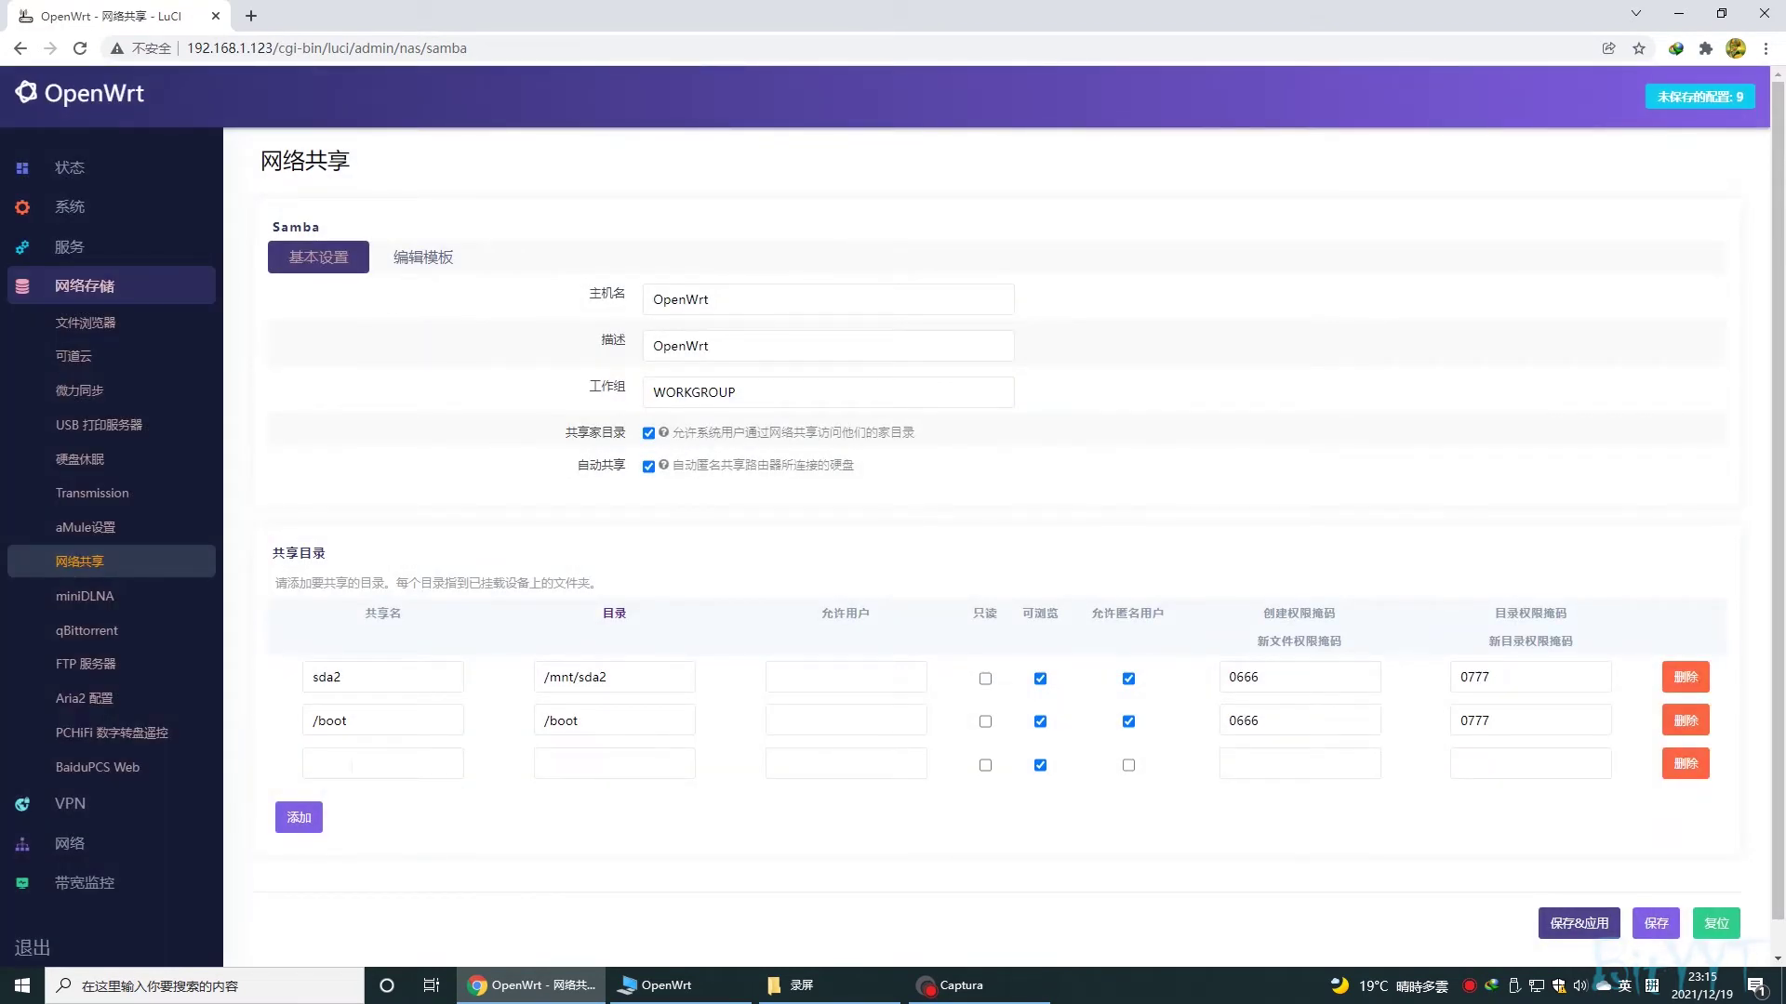
{"action": "left_click", "coordinate": [352, 764]}
{"action": "left_click", "coordinate": [352, 765]}
{"action": "type", "text": "yyt"}
{"action": "left_click", "coordinate": [561, 758]}
{"action": "right_click", "coordinate": [571, 759]}
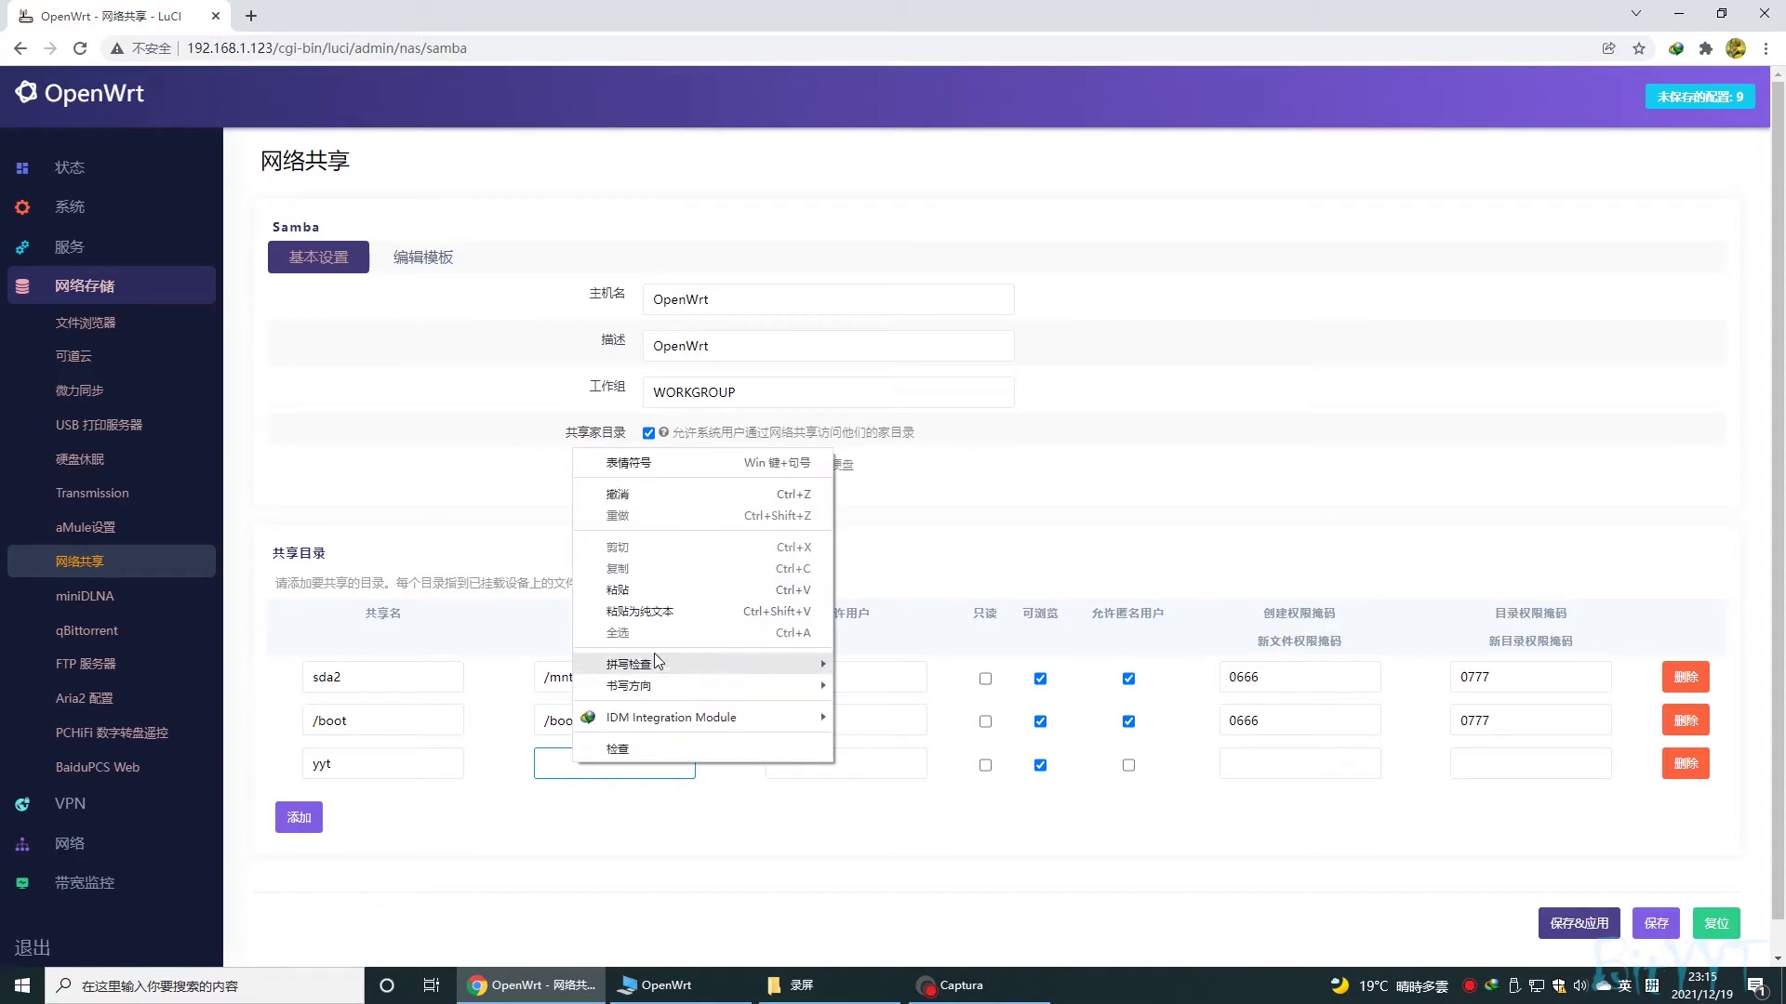
{"action": "left_click", "coordinate": [641, 590]}
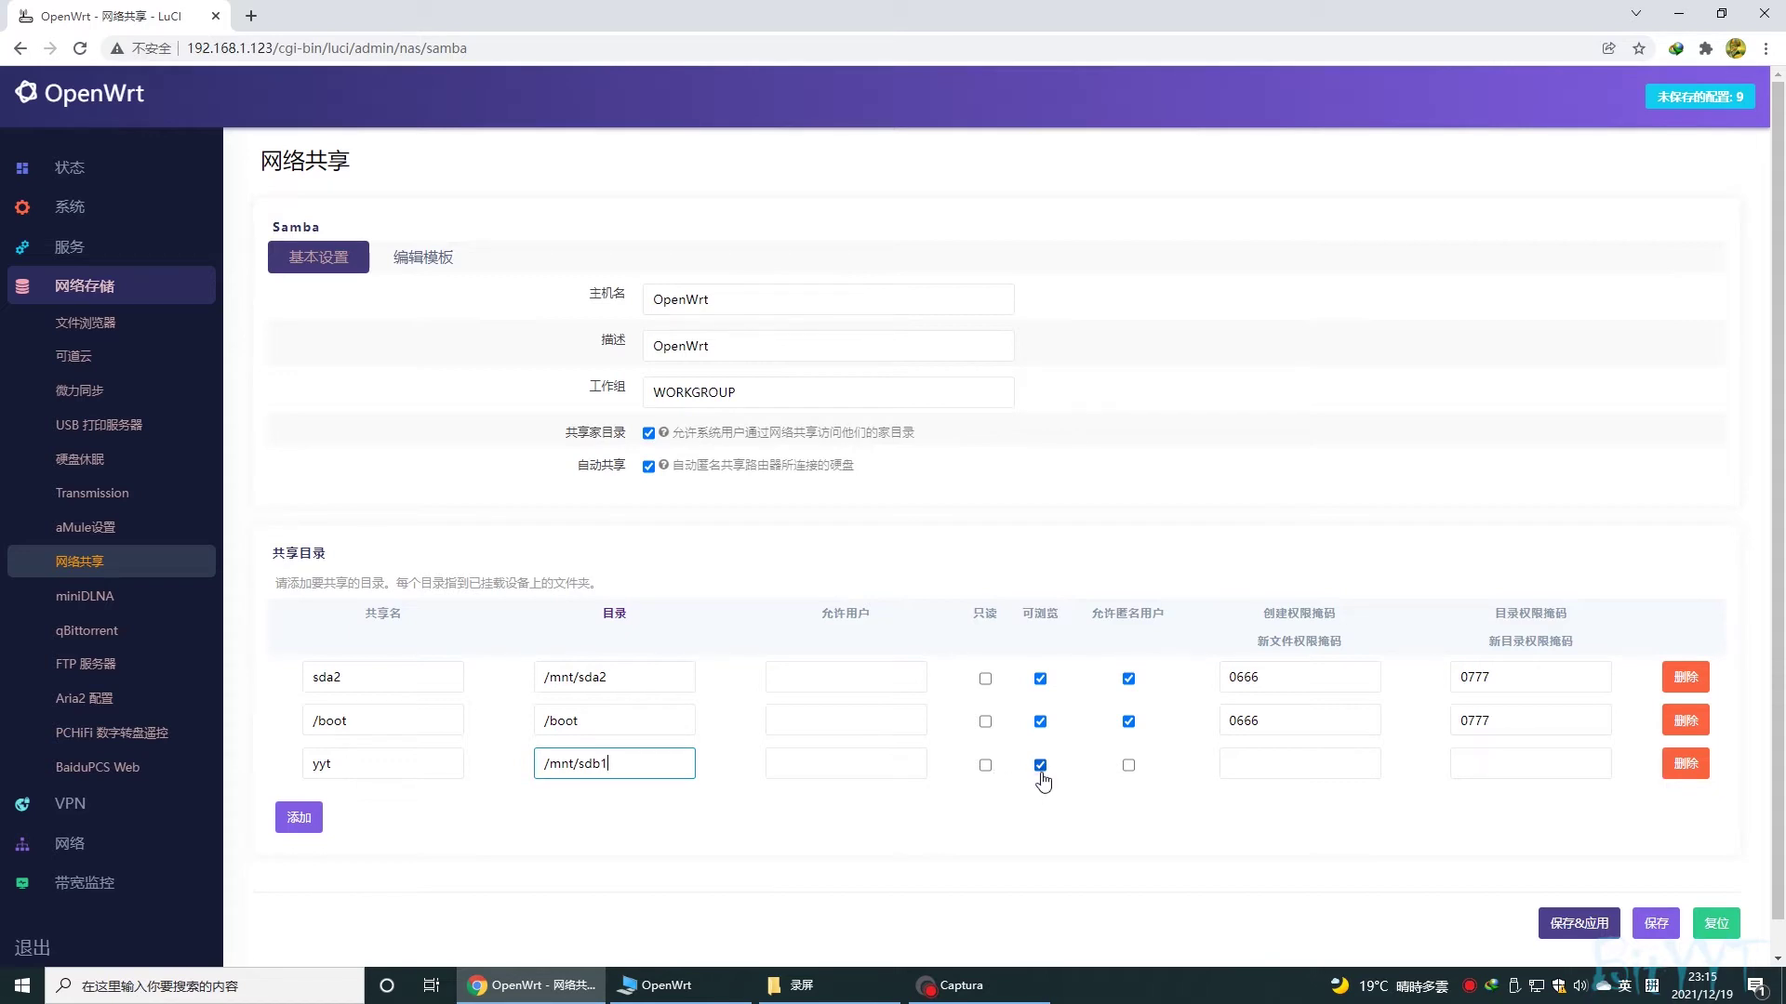
- Allow anonymous users on the yyt share, set its file and directory permission masks to 0777, and save and apply
{"action": "left_click", "coordinate": [1129, 767]}
{"action": "left_click", "coordinate": [1287, 763]}
{"action": "left_click", "coordinate": [1468, 763]}
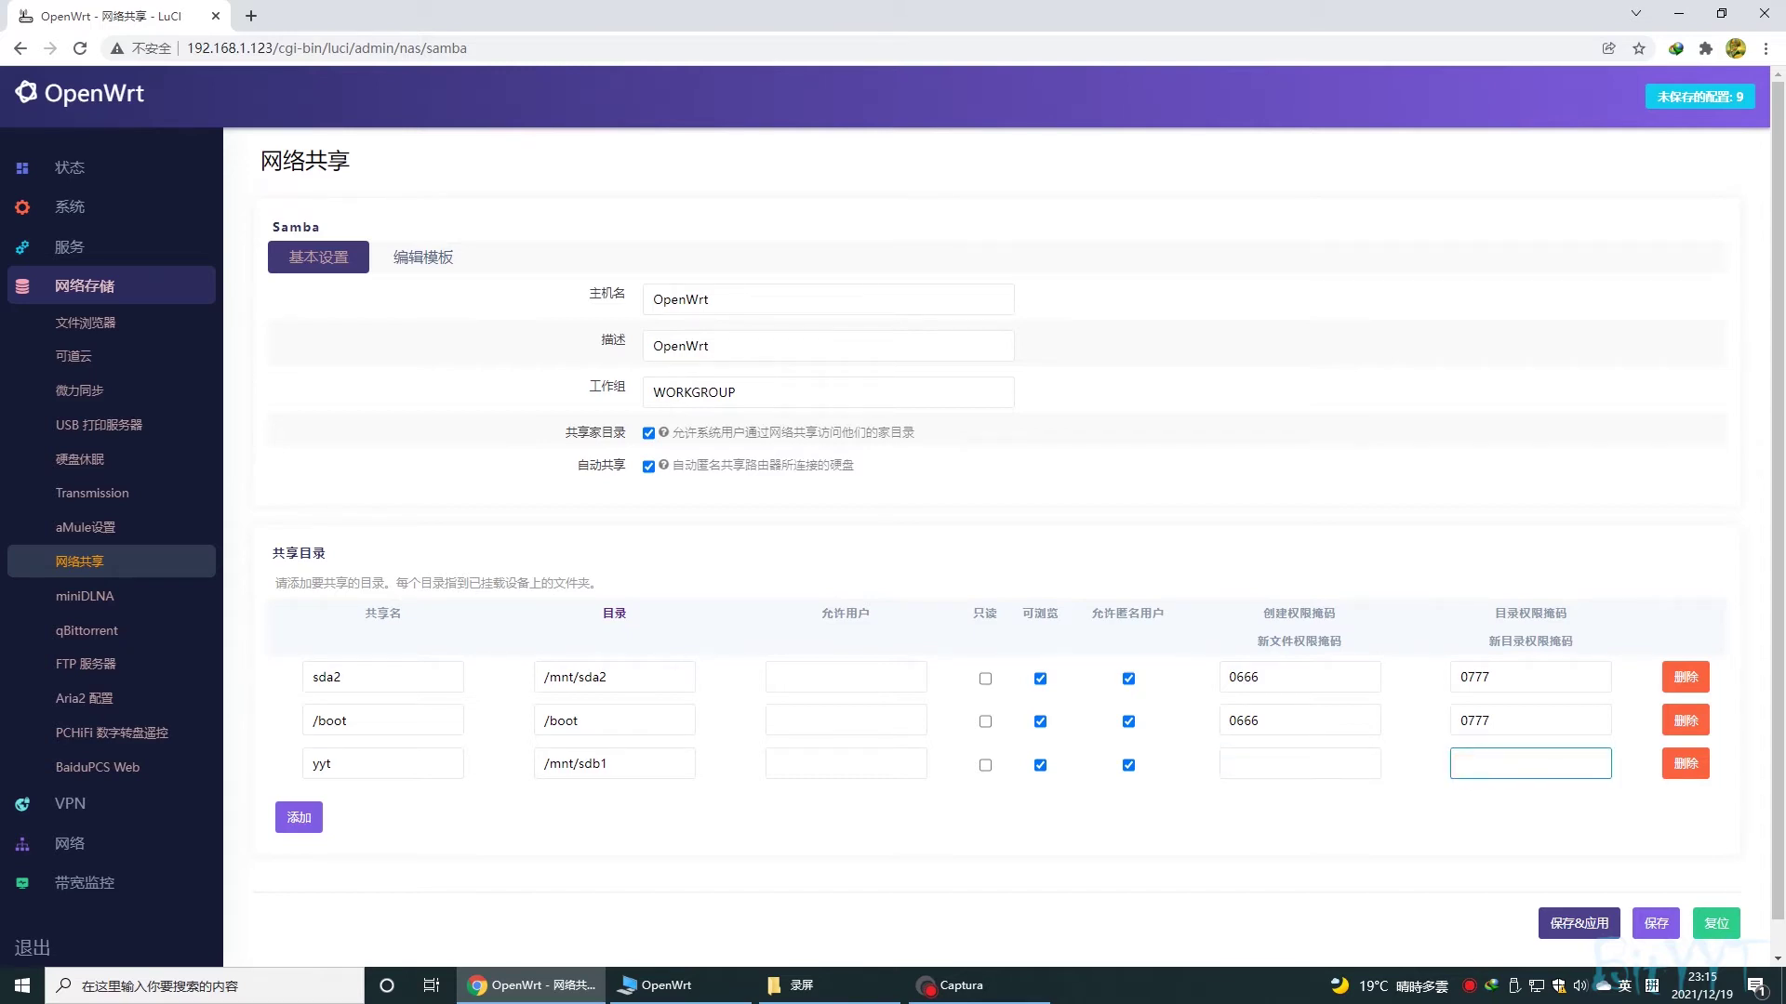
{"action": "left_click", "coordinate": [1315, 768]}
{"action": "type", "text": "0777"}
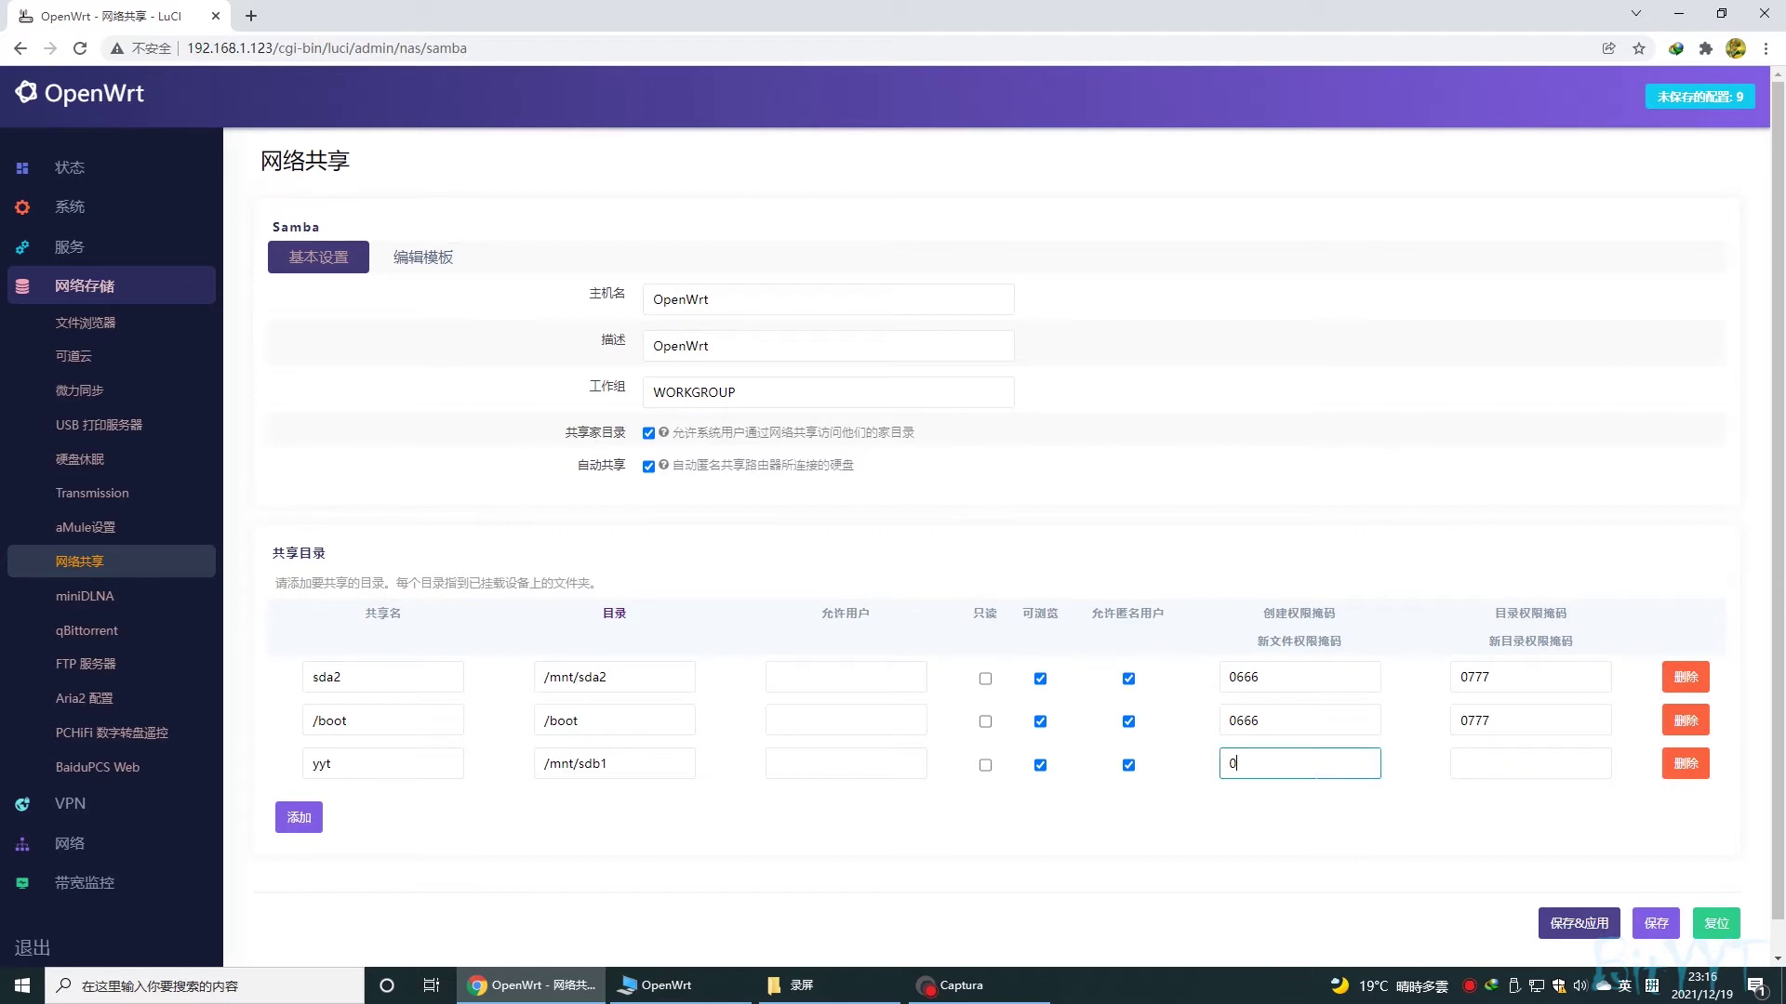
{"action": "left_click", "coordinate": [1465, 767]}
{"action": "type", "text": "0777"}
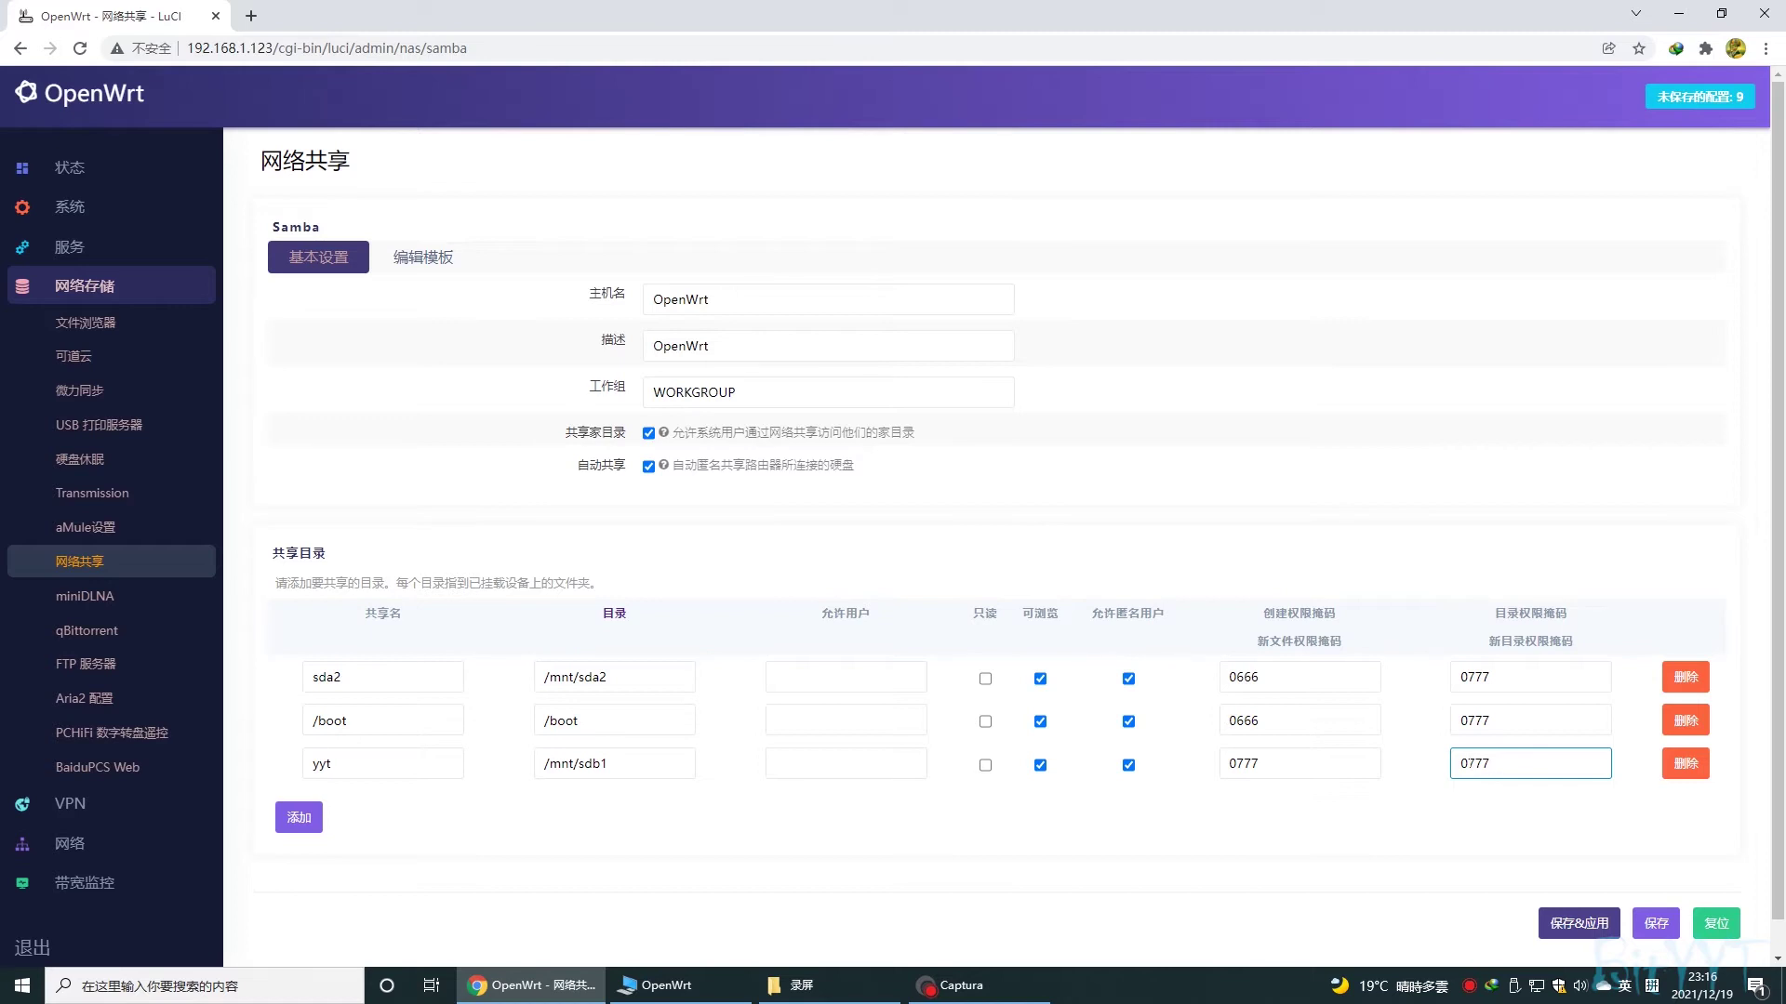
{"action": "left_click", "coordinate": [1586, 925]}
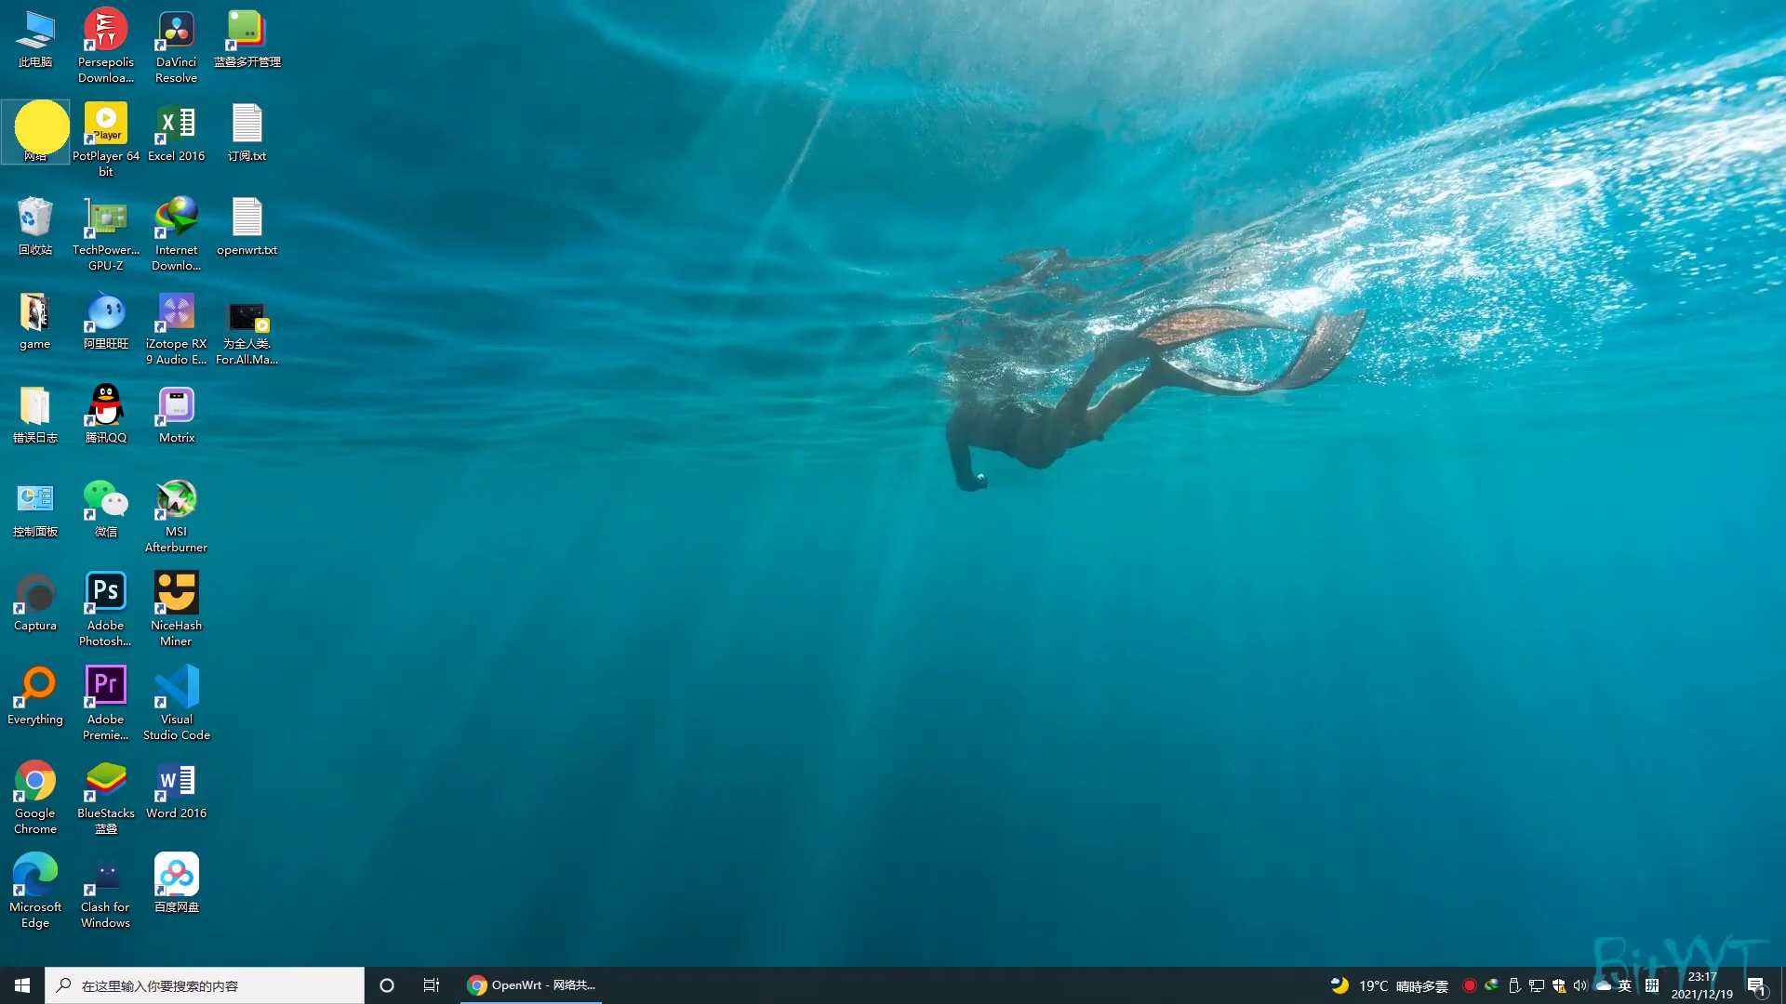
- Open the OpenWrt computer's yyt share in File Explorer's network view and try to copy the For.All.Ma... video from the desktop into it
{"action": "double_click", "coordinate": [42, 133]}
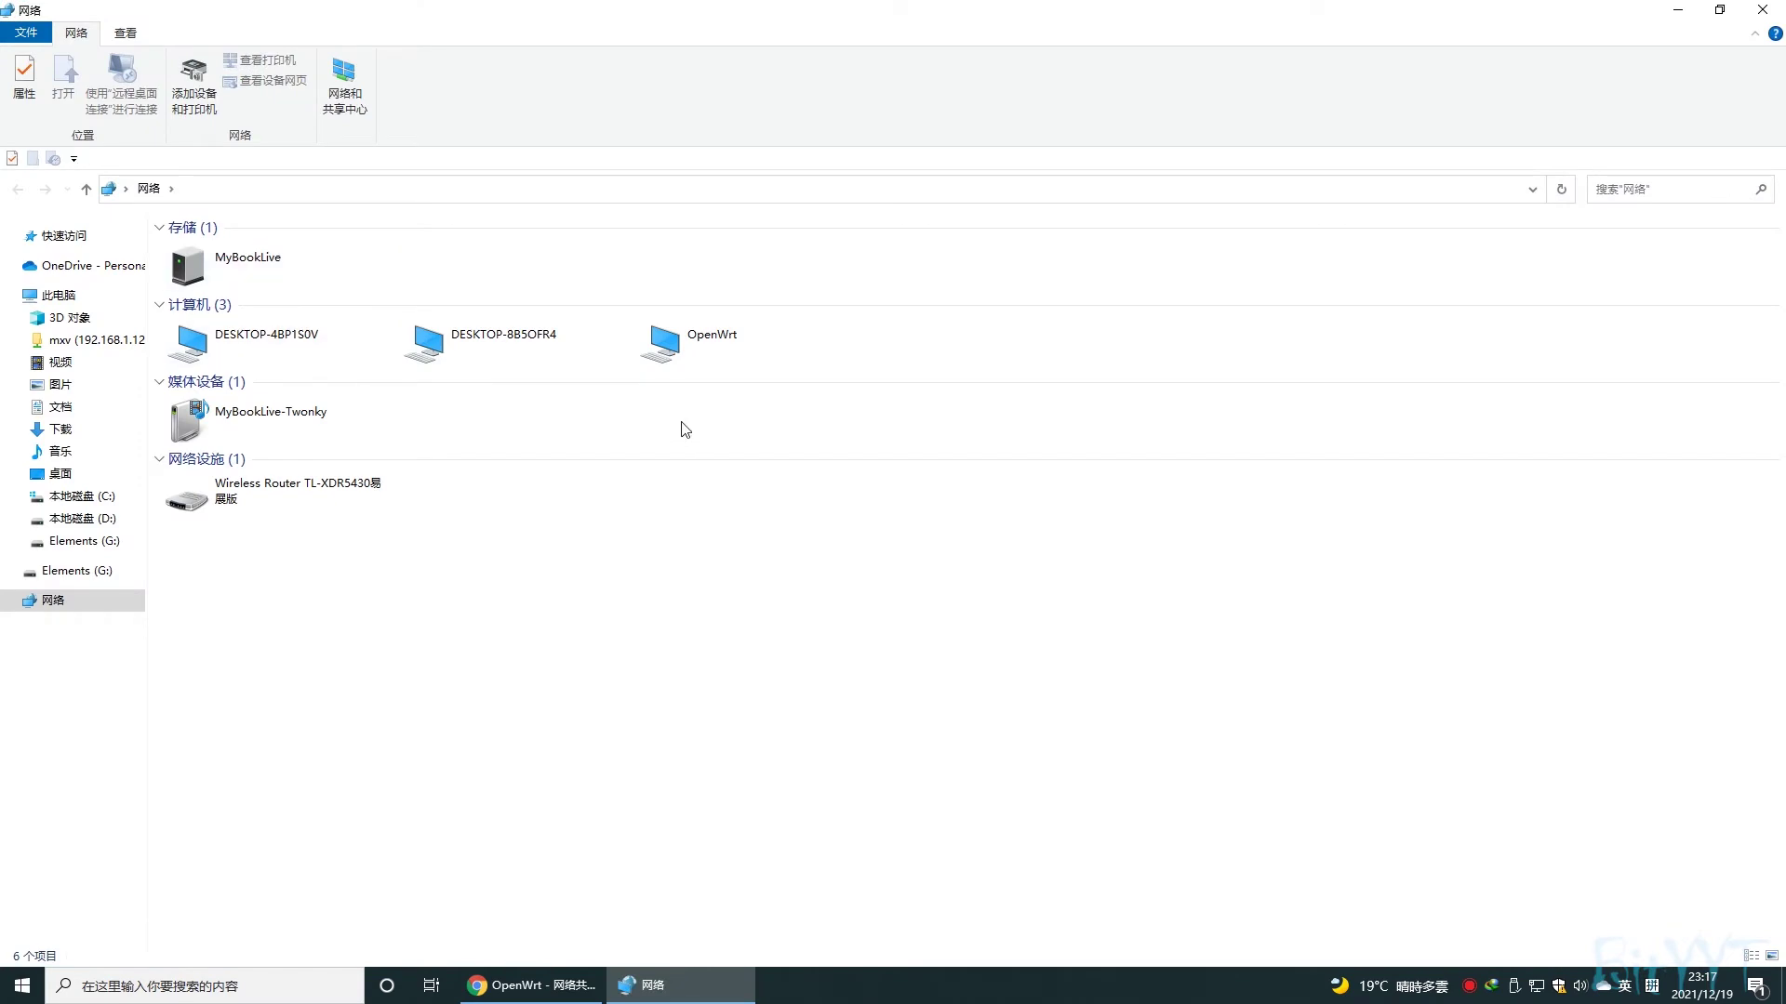
{"action": "double_click", "coordinate": [713, 340]}
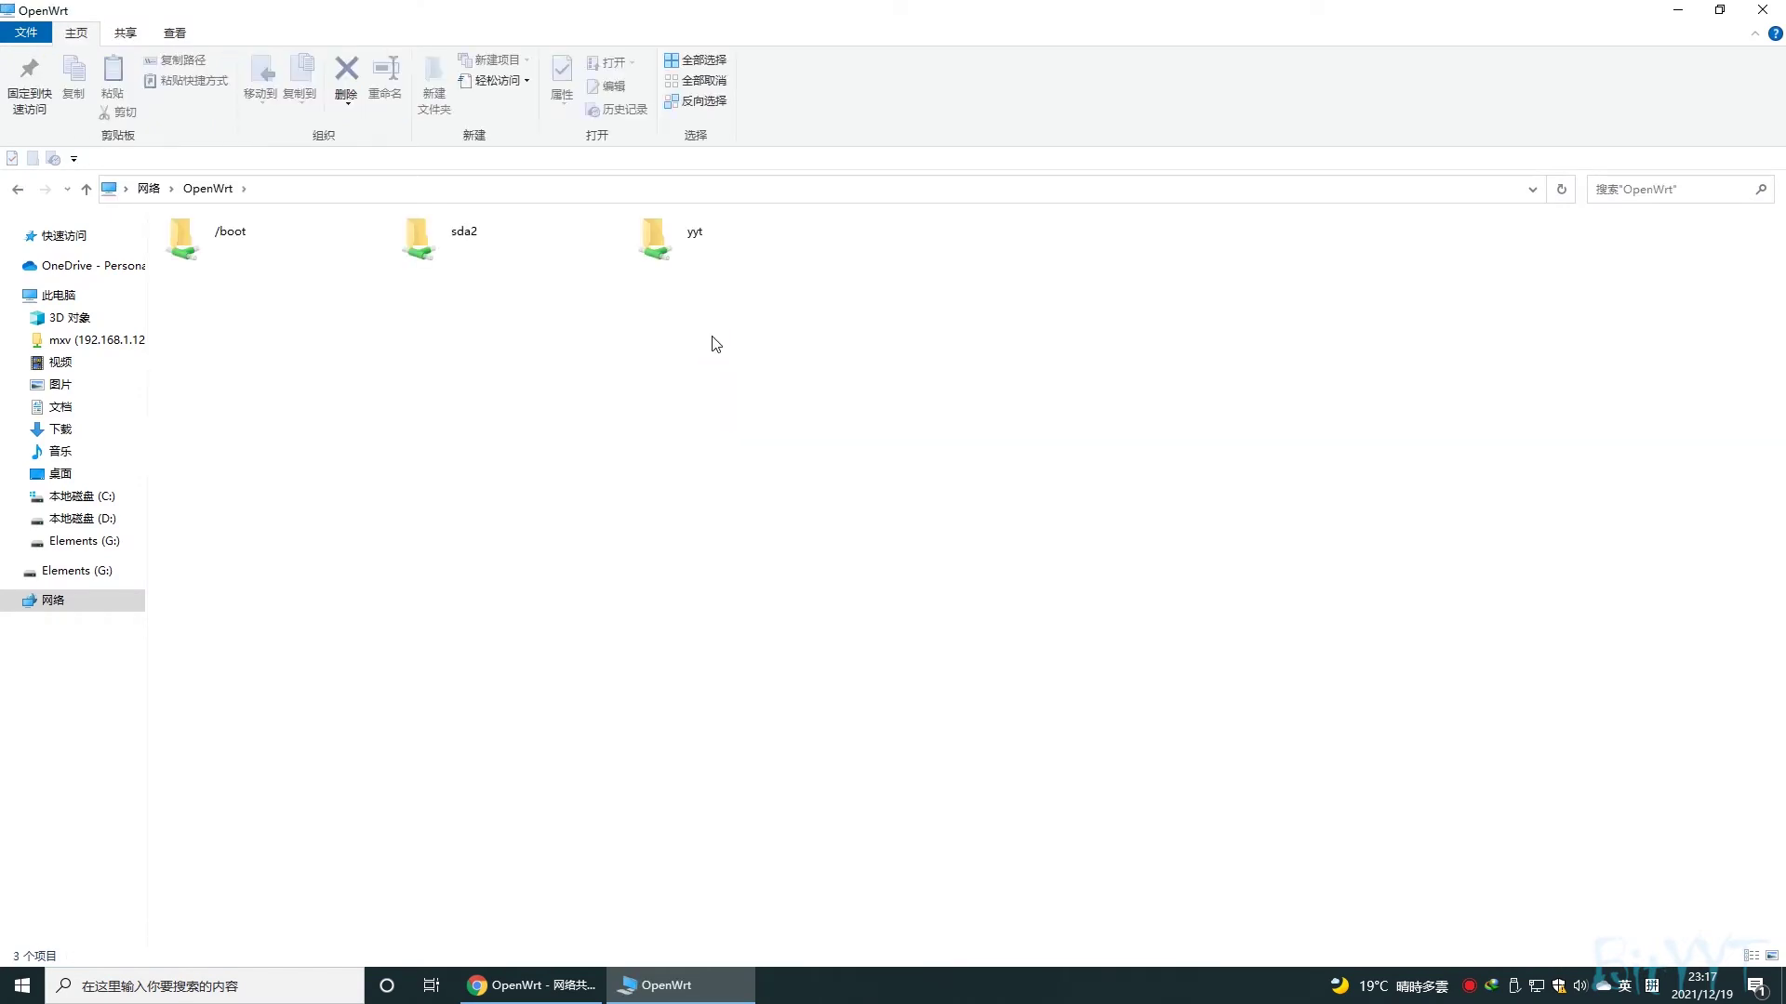
{"action": "double_click", "coordinate": [695, 260]}
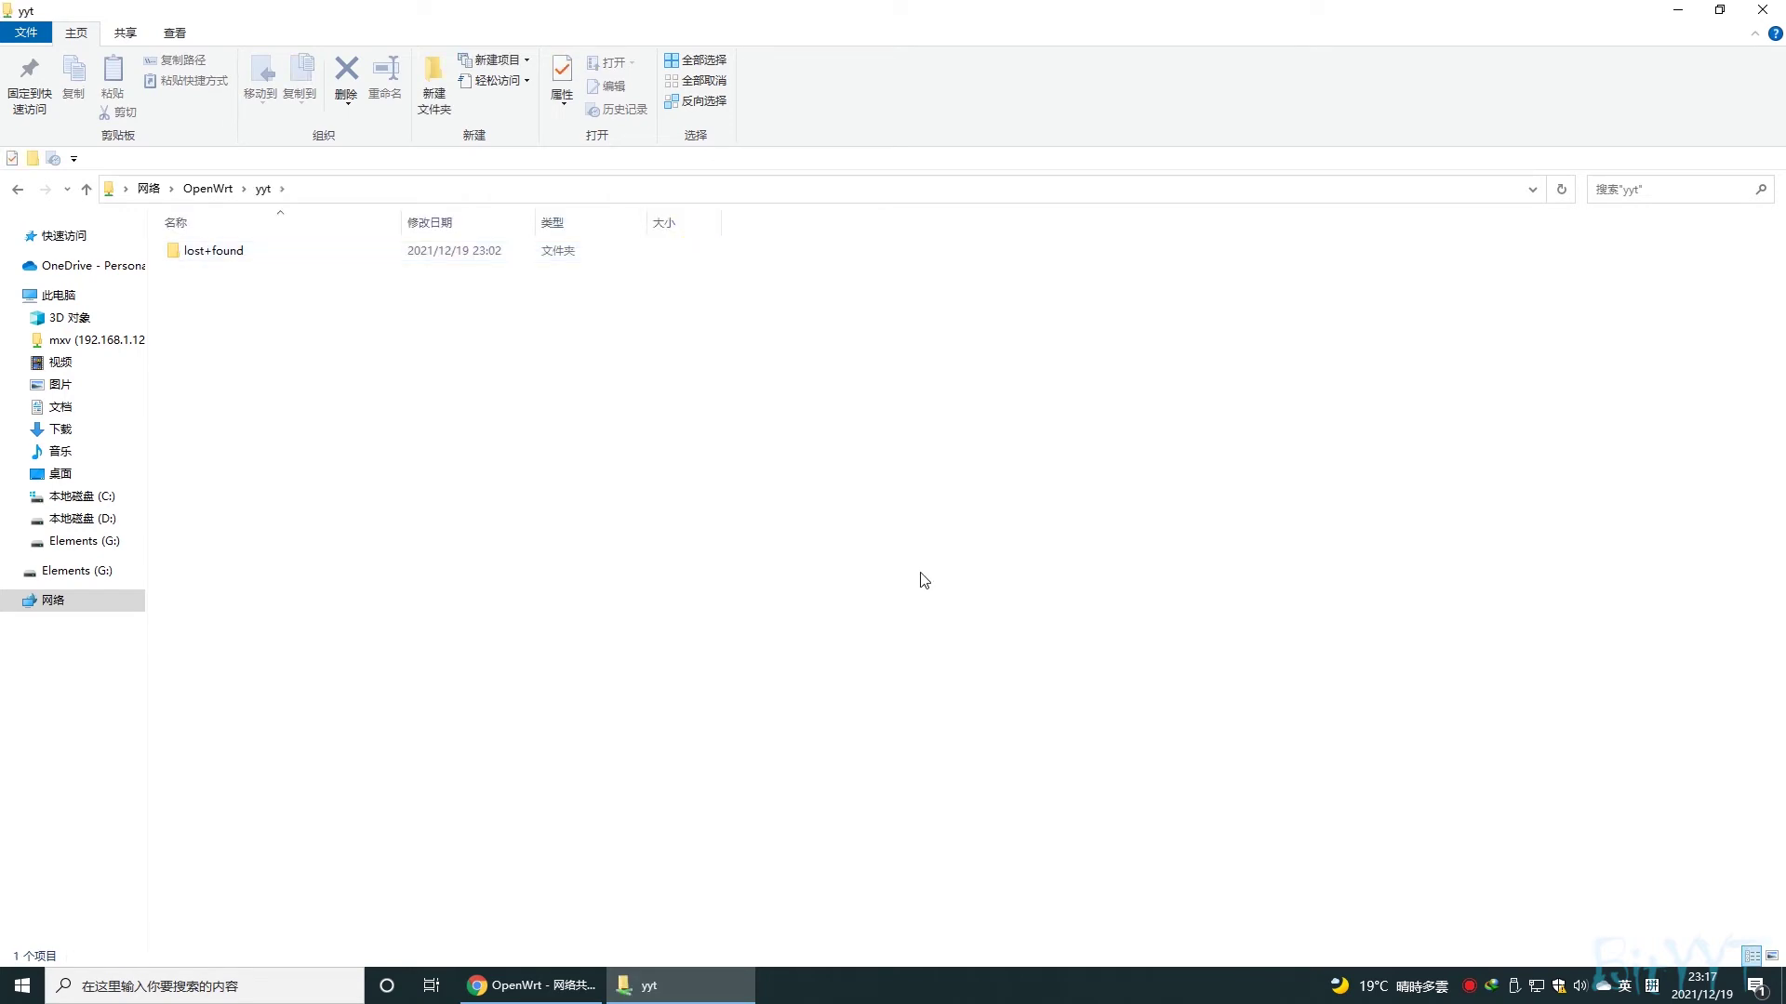
{"action": "double_click", "coordinate": [883, 10]}
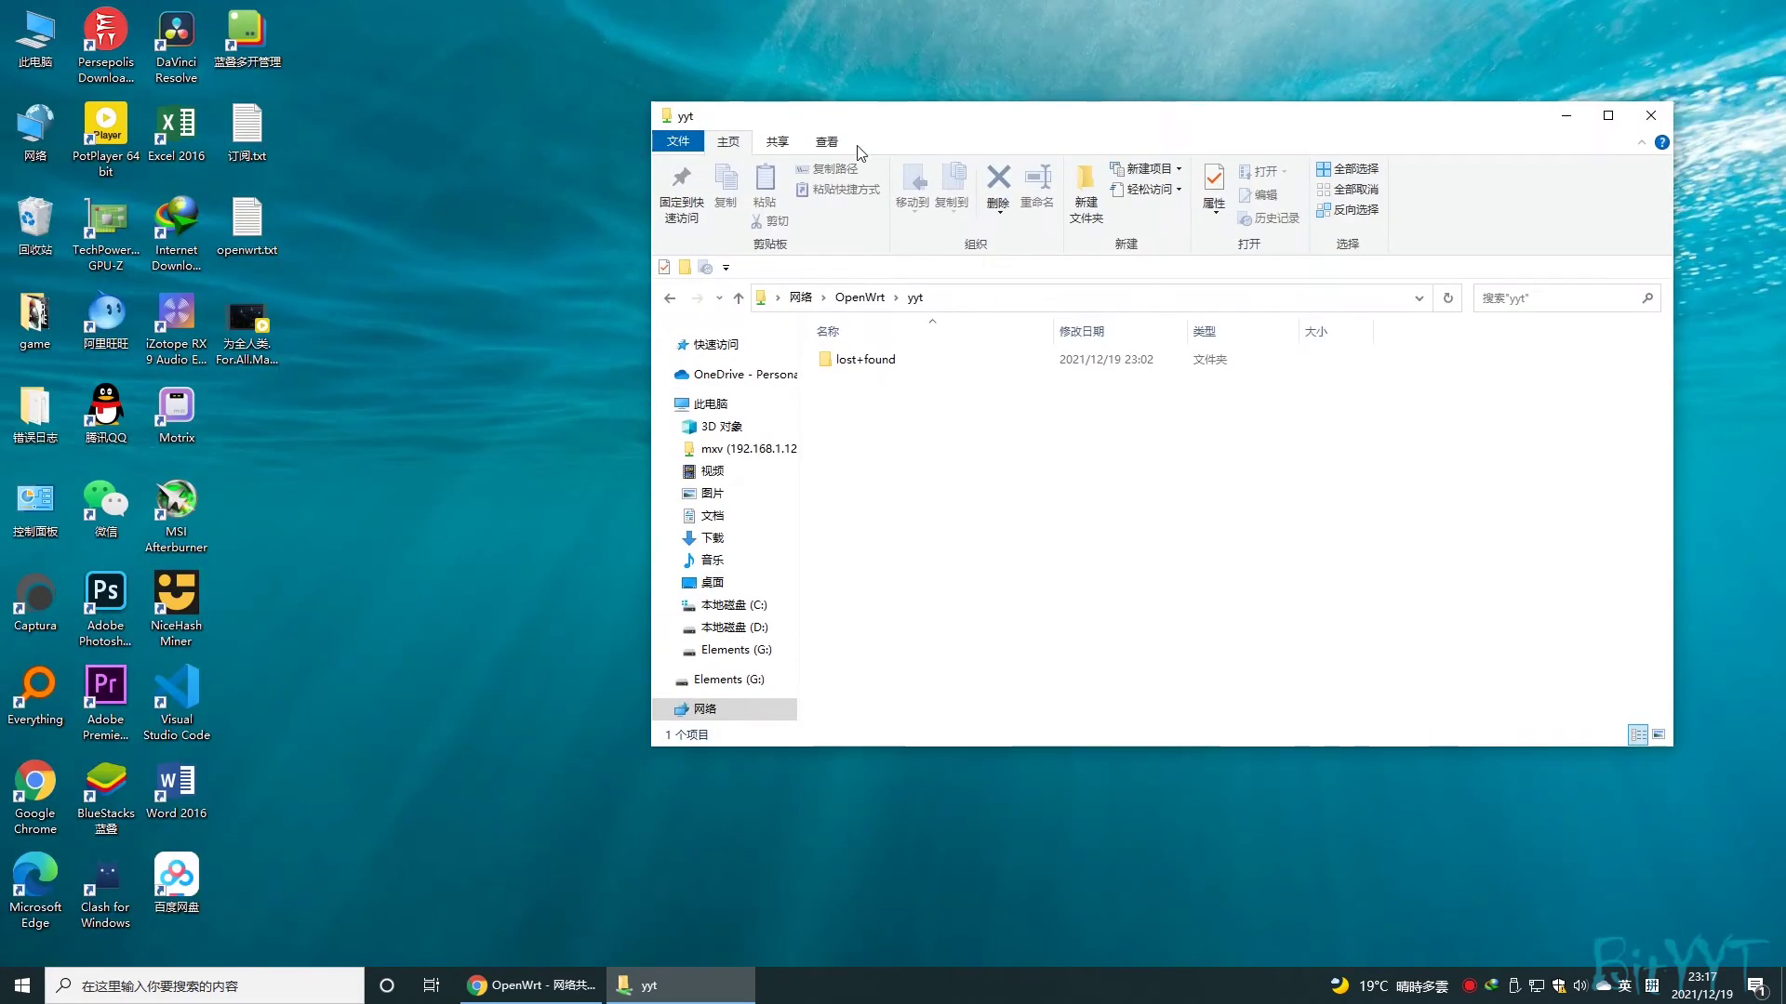
{"action": "left_click_drag", "start_coordinate": [243, 330], "coordinate": [971, 475]}
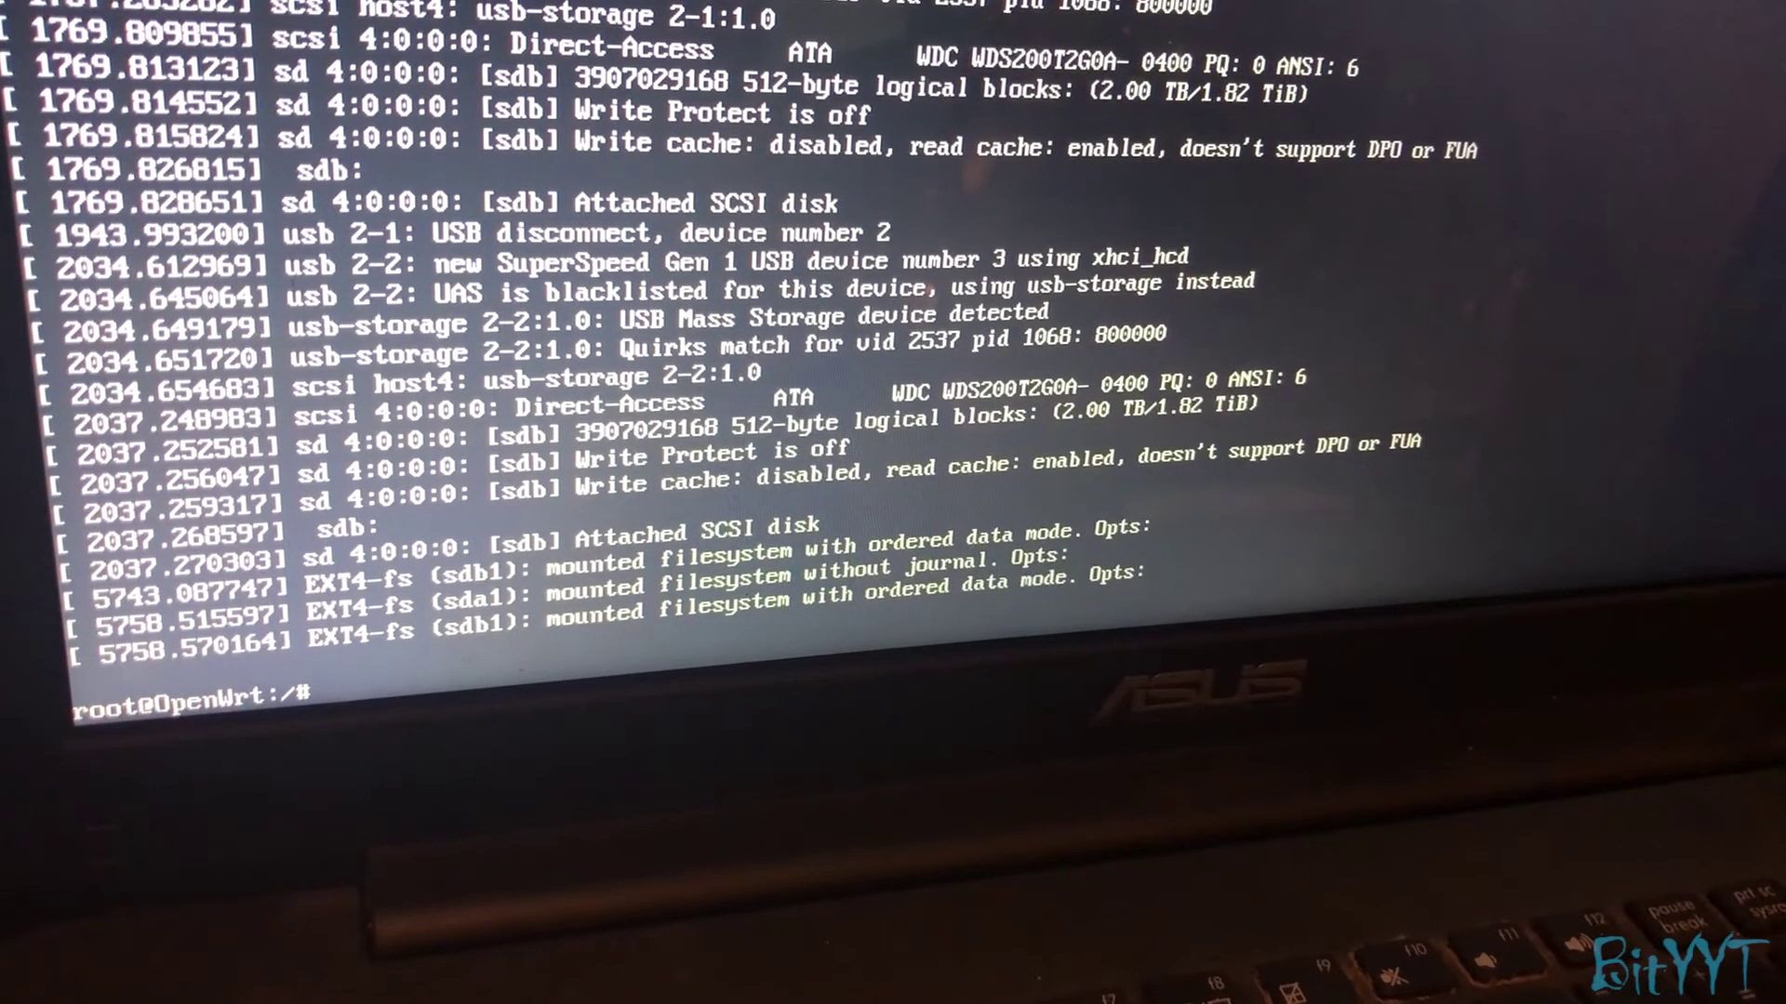
{"action": "type", "text": "ch"}
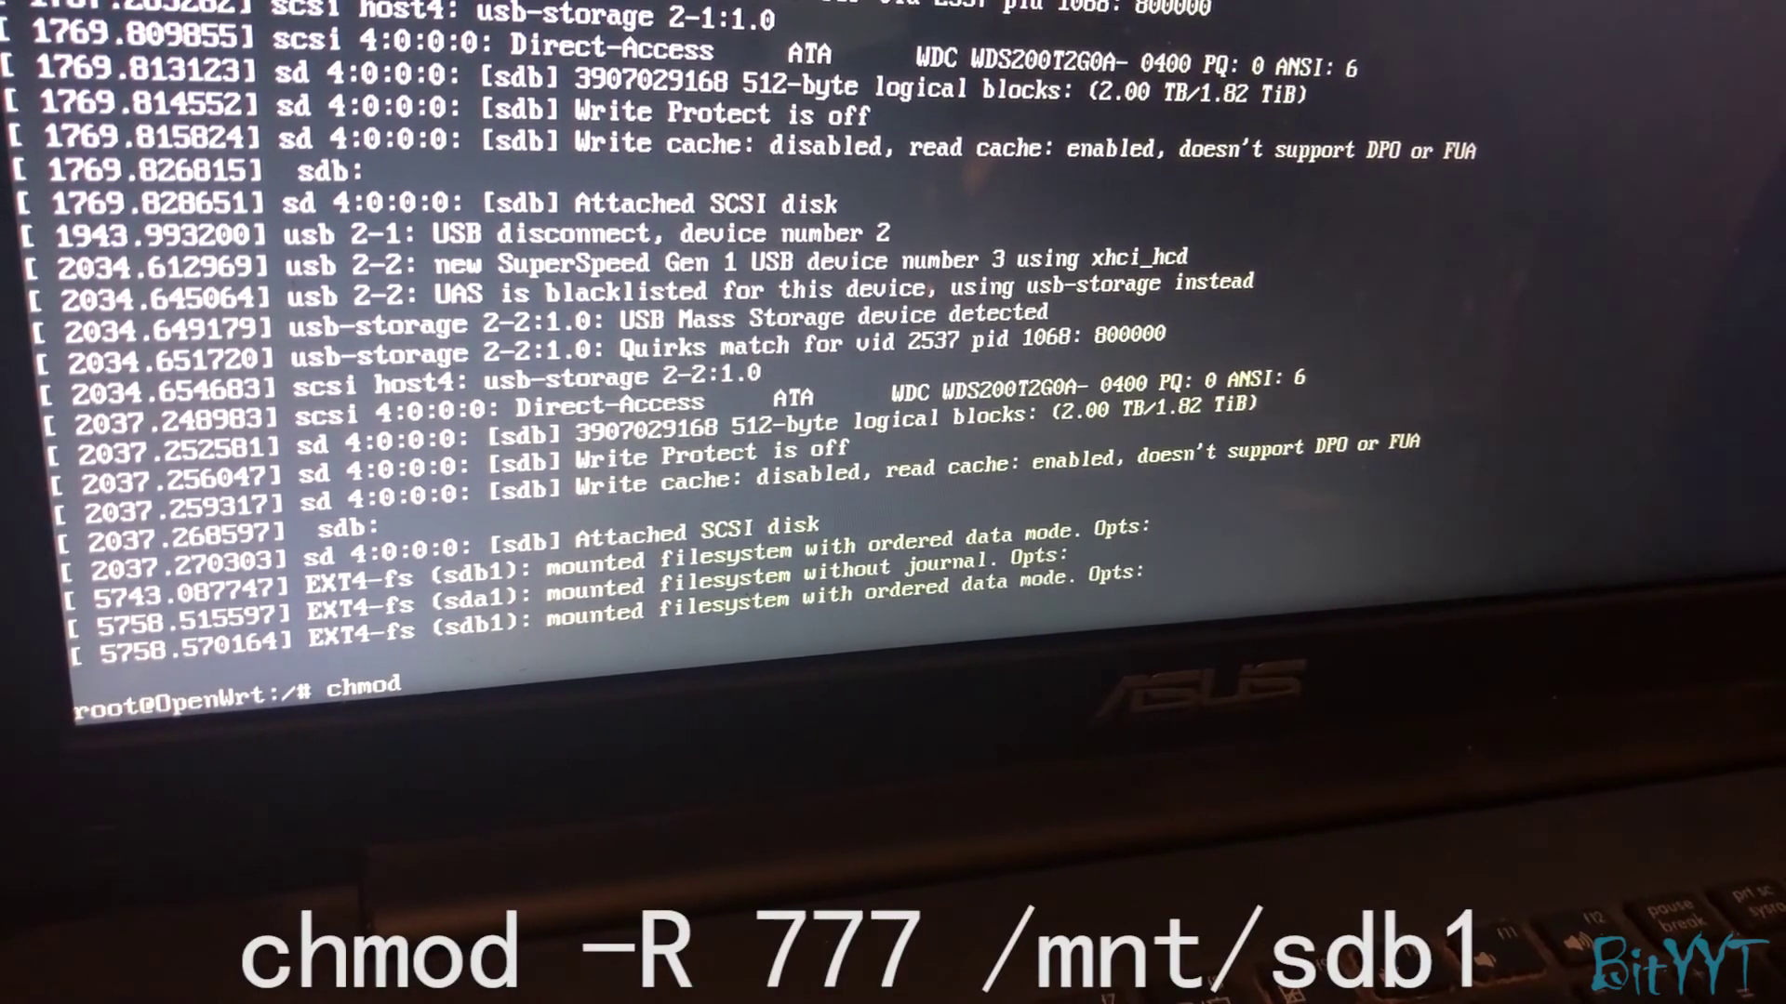
{"action": "type", "text": "mod -"}
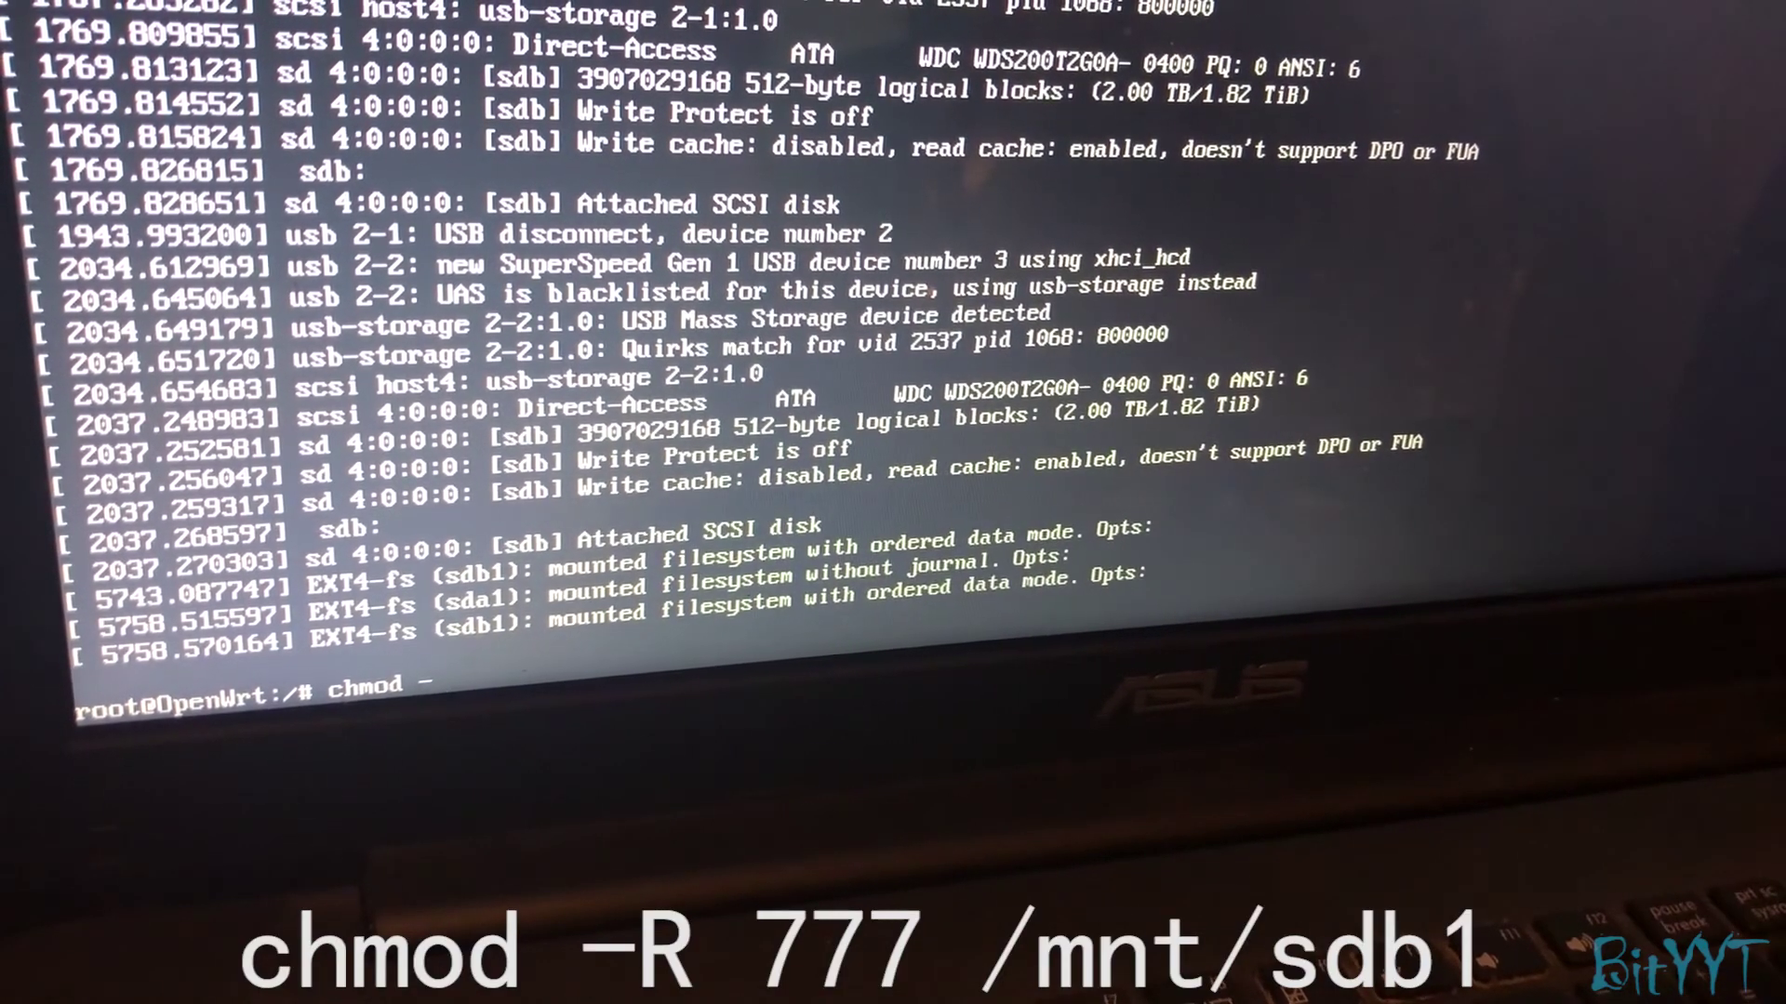
{"action": "type", "text": "R"}
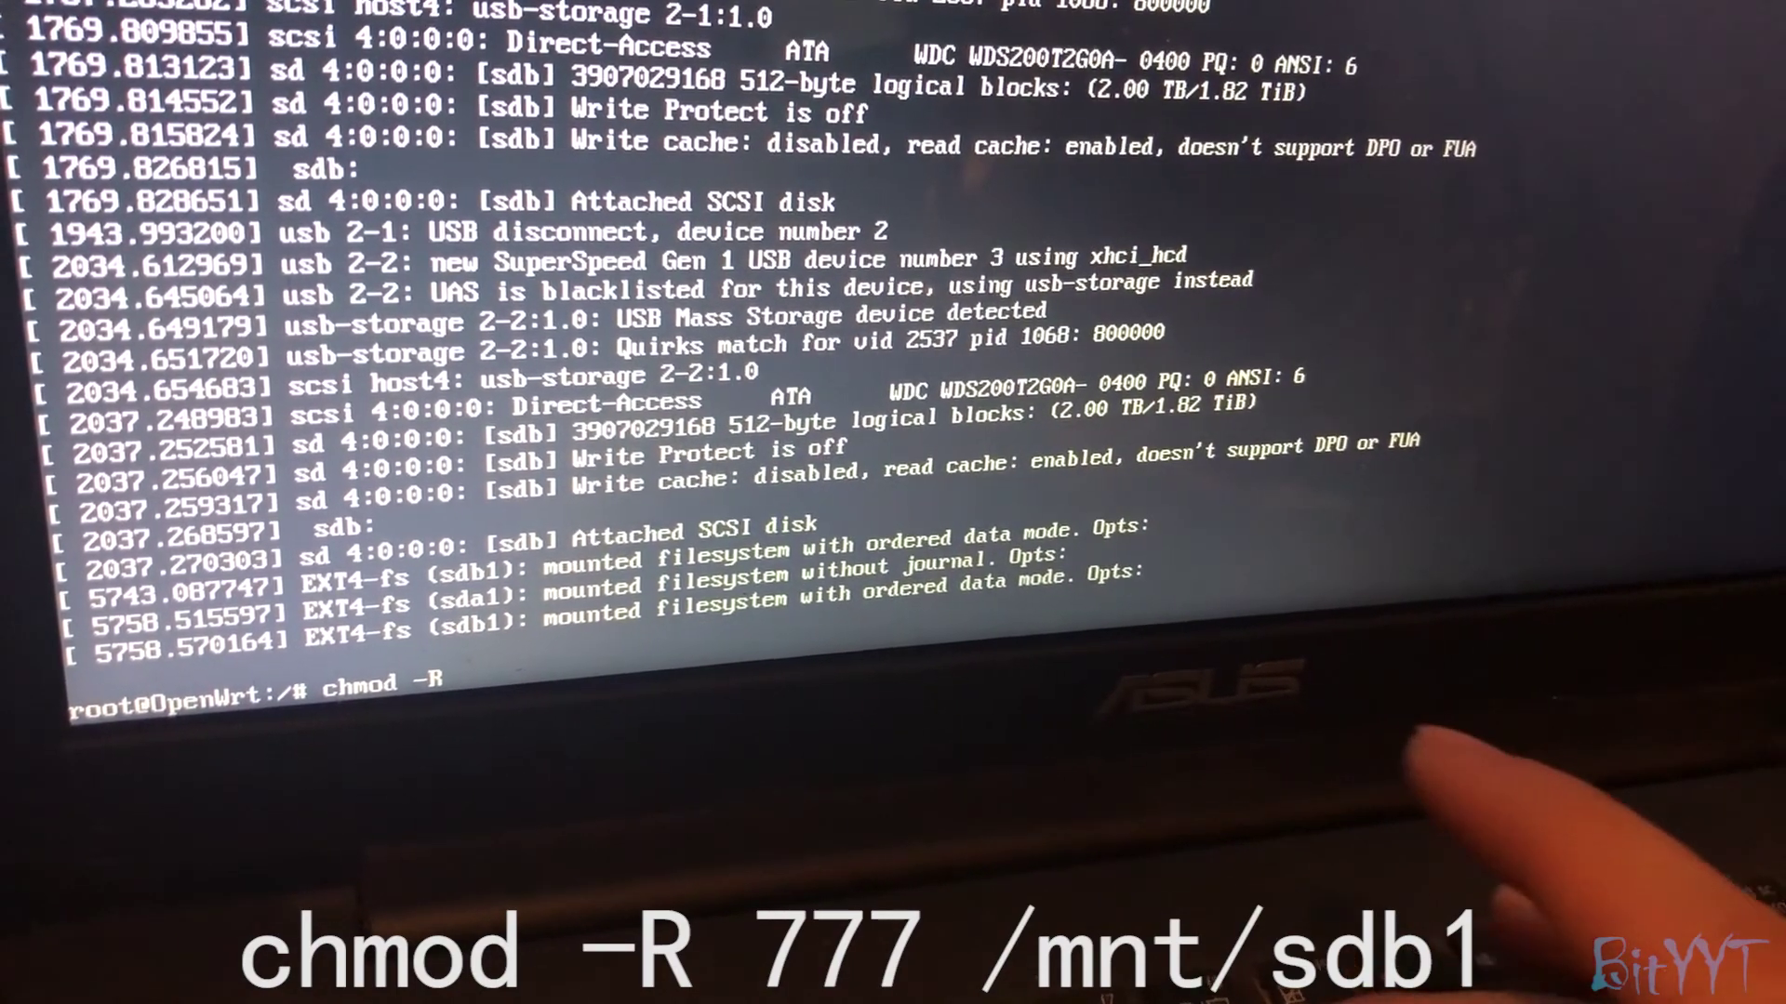
- Run chmod -R 777 /mnt/sdb1 in the OpenWrt console to give everyone full permissions on the mounted partition
{"action": "type", "text": " 777"}
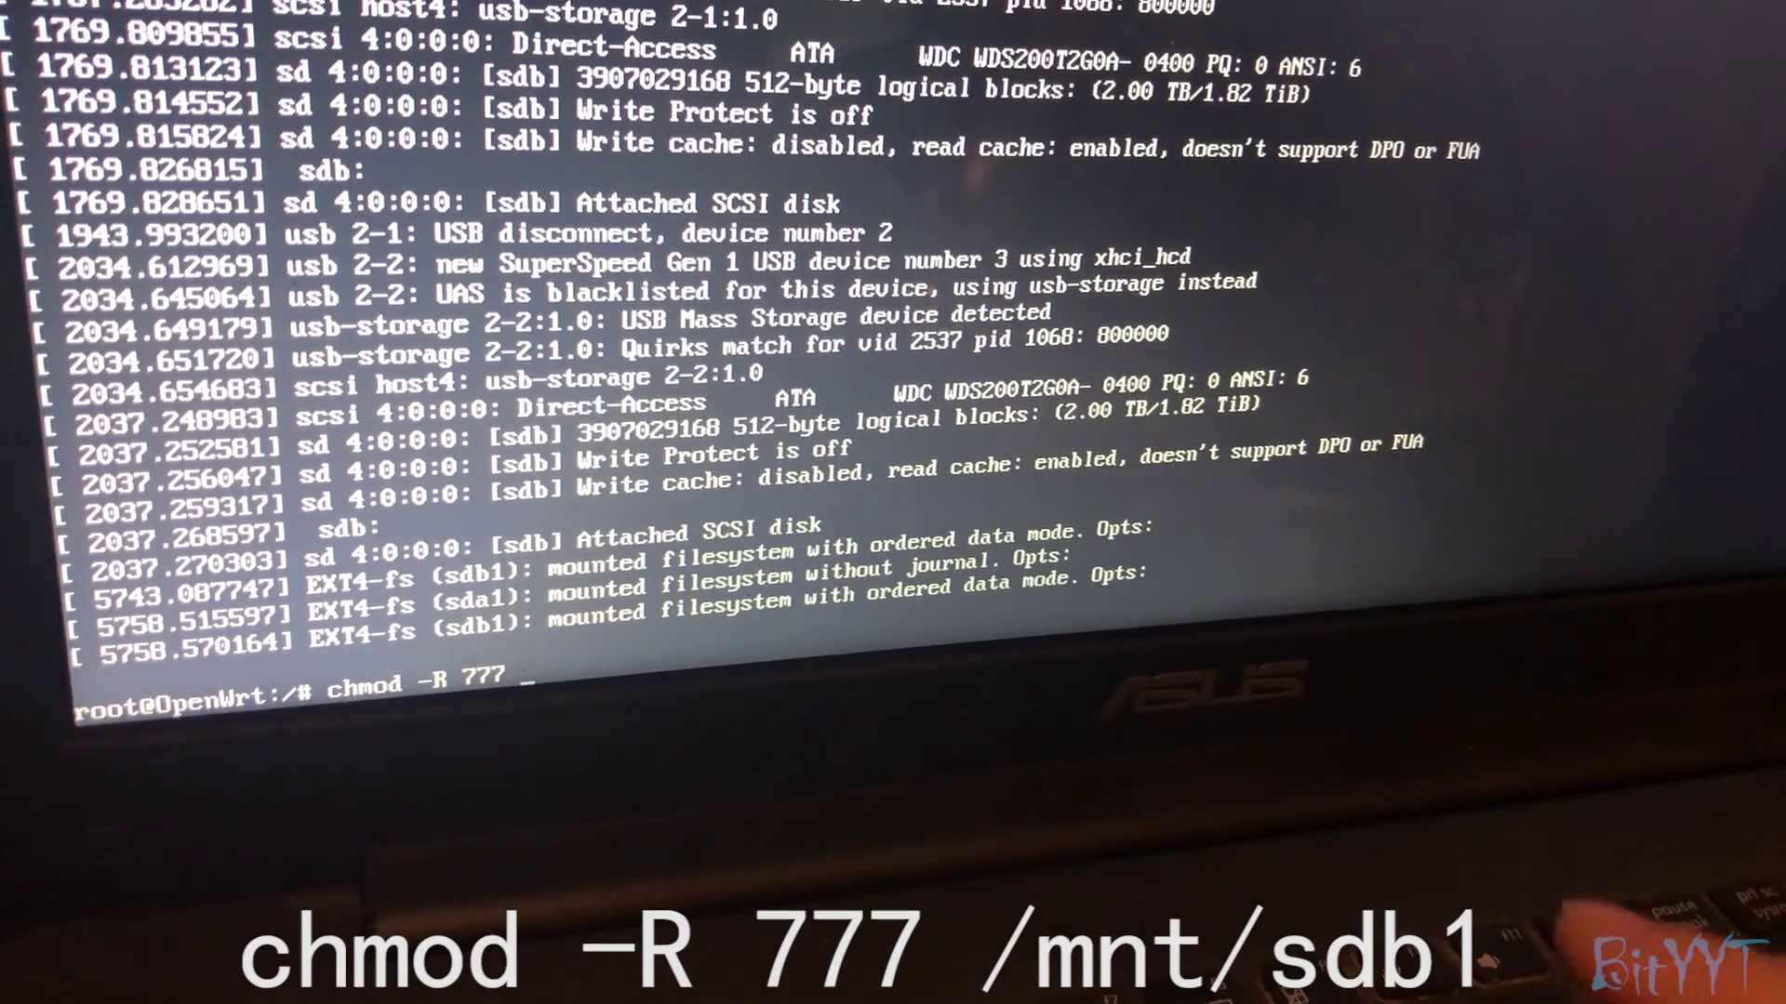
{"action": "type", "text": " /"}
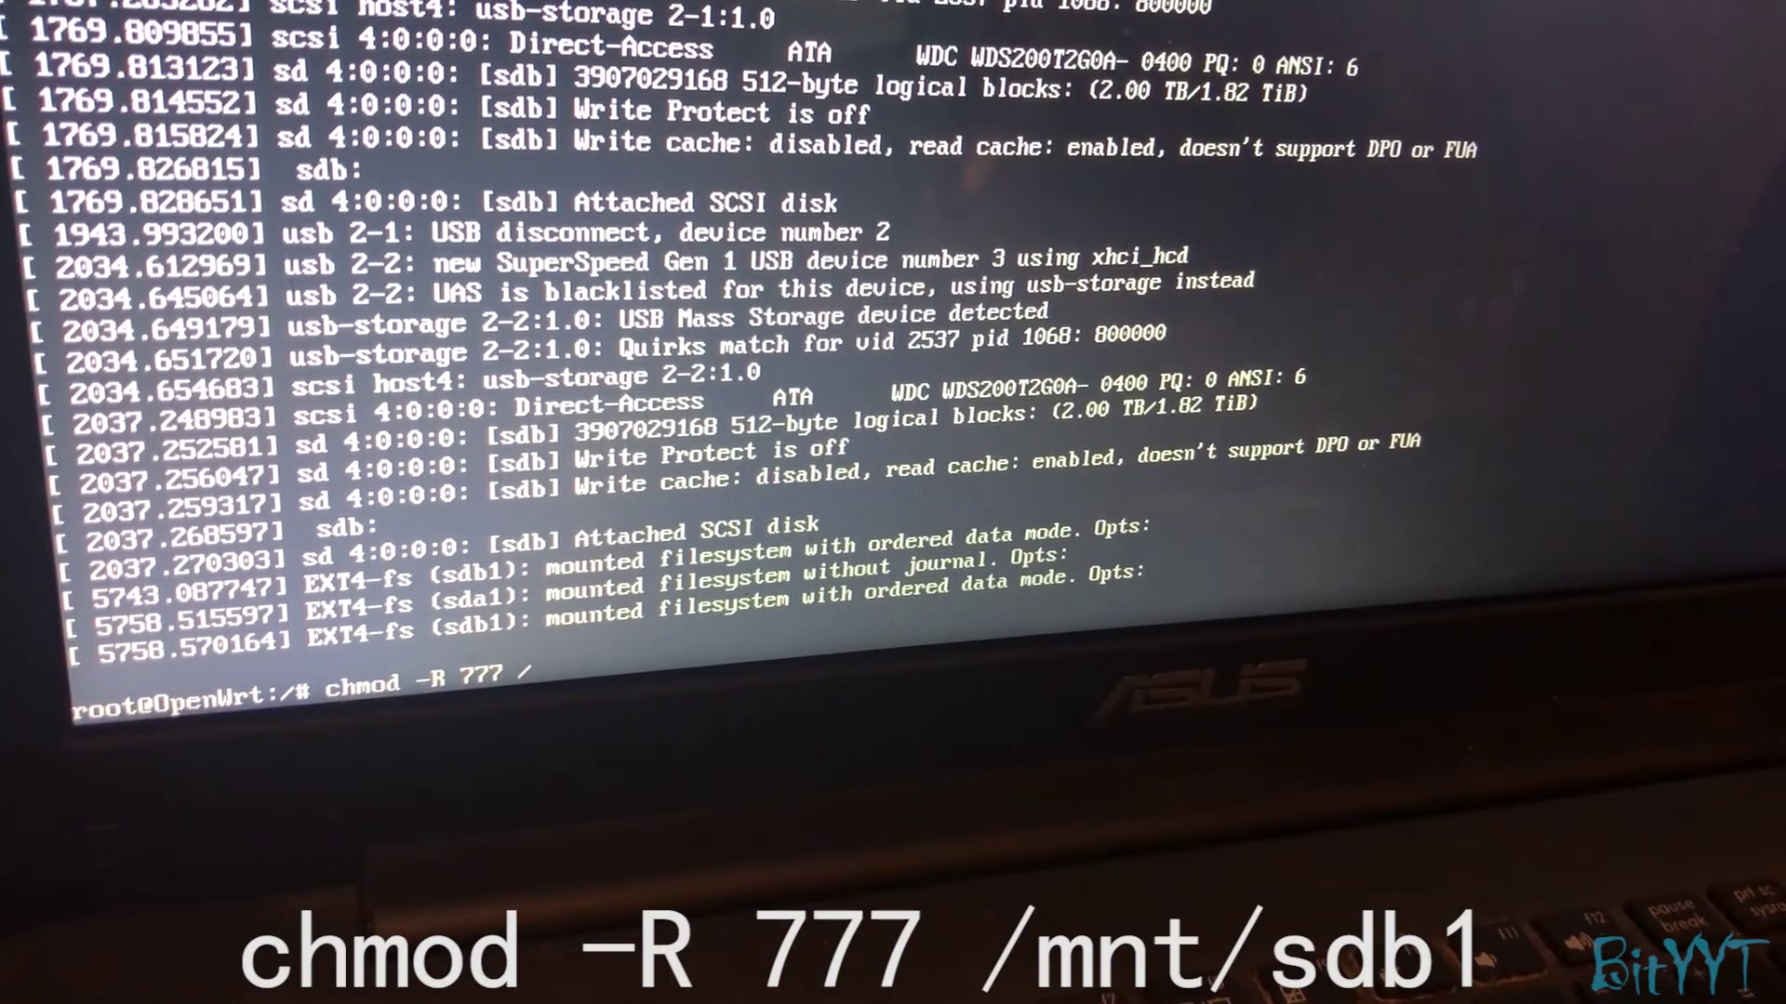
{"action": "type", "text": "mnt"}
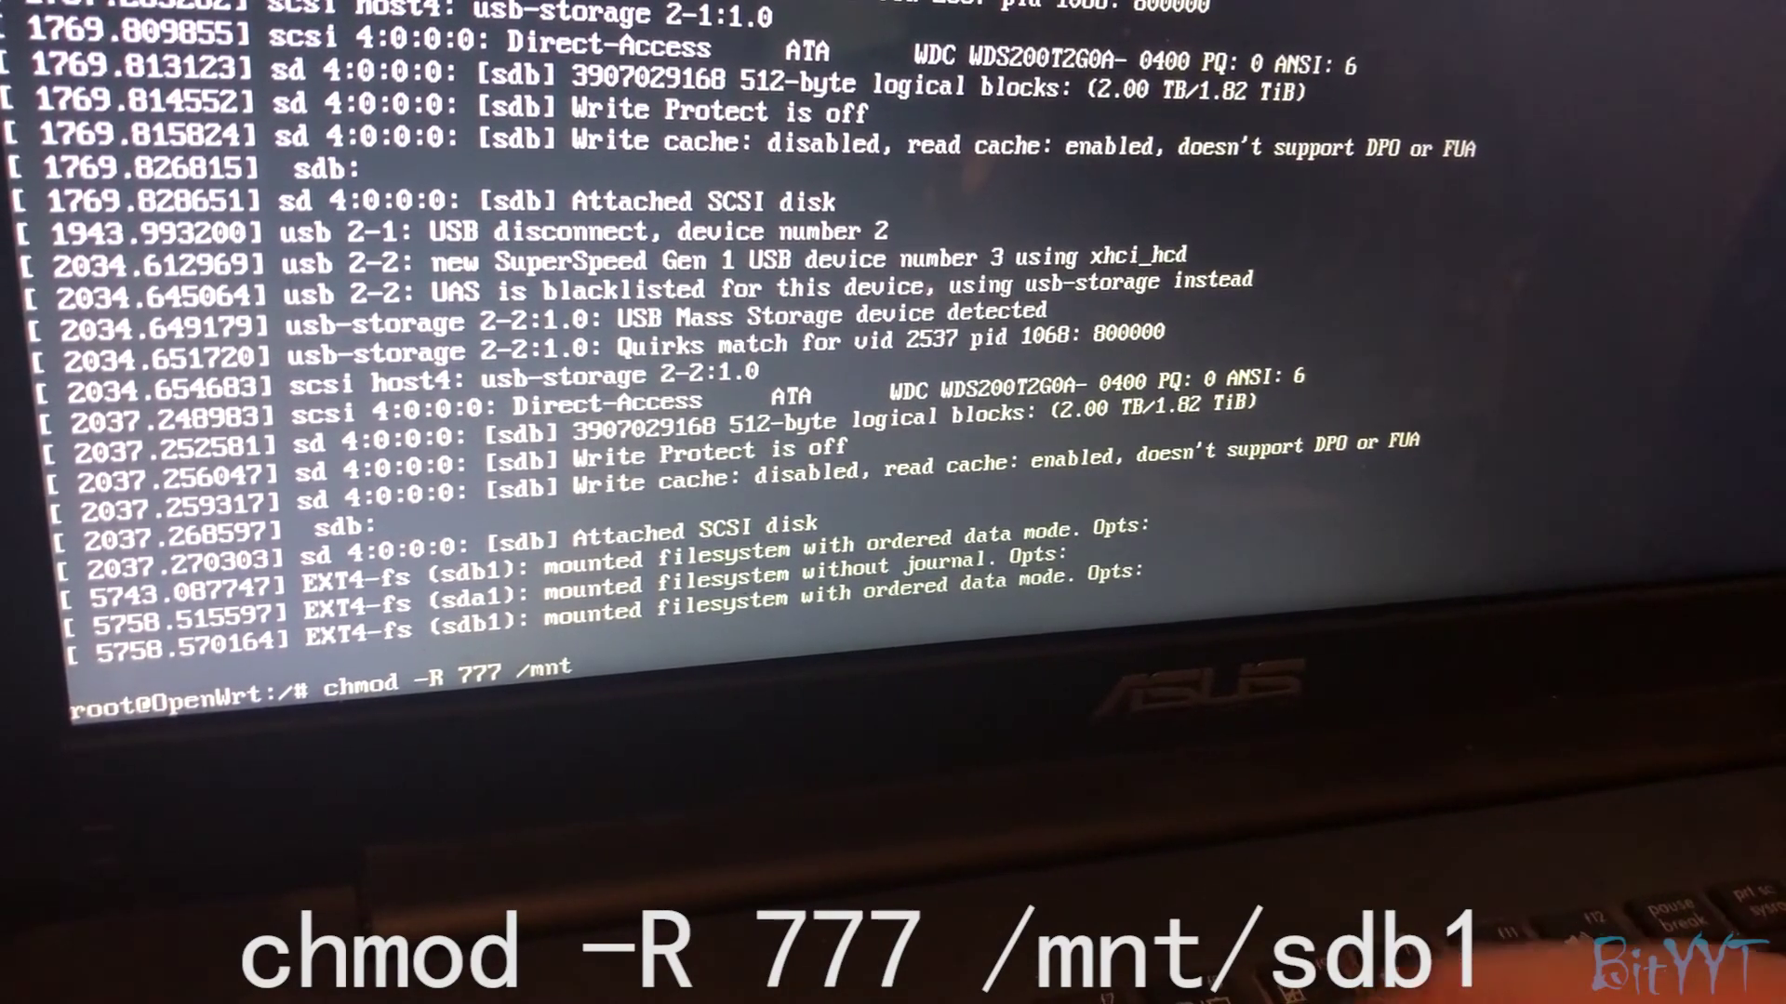
{"action": "type", "text": "/"}
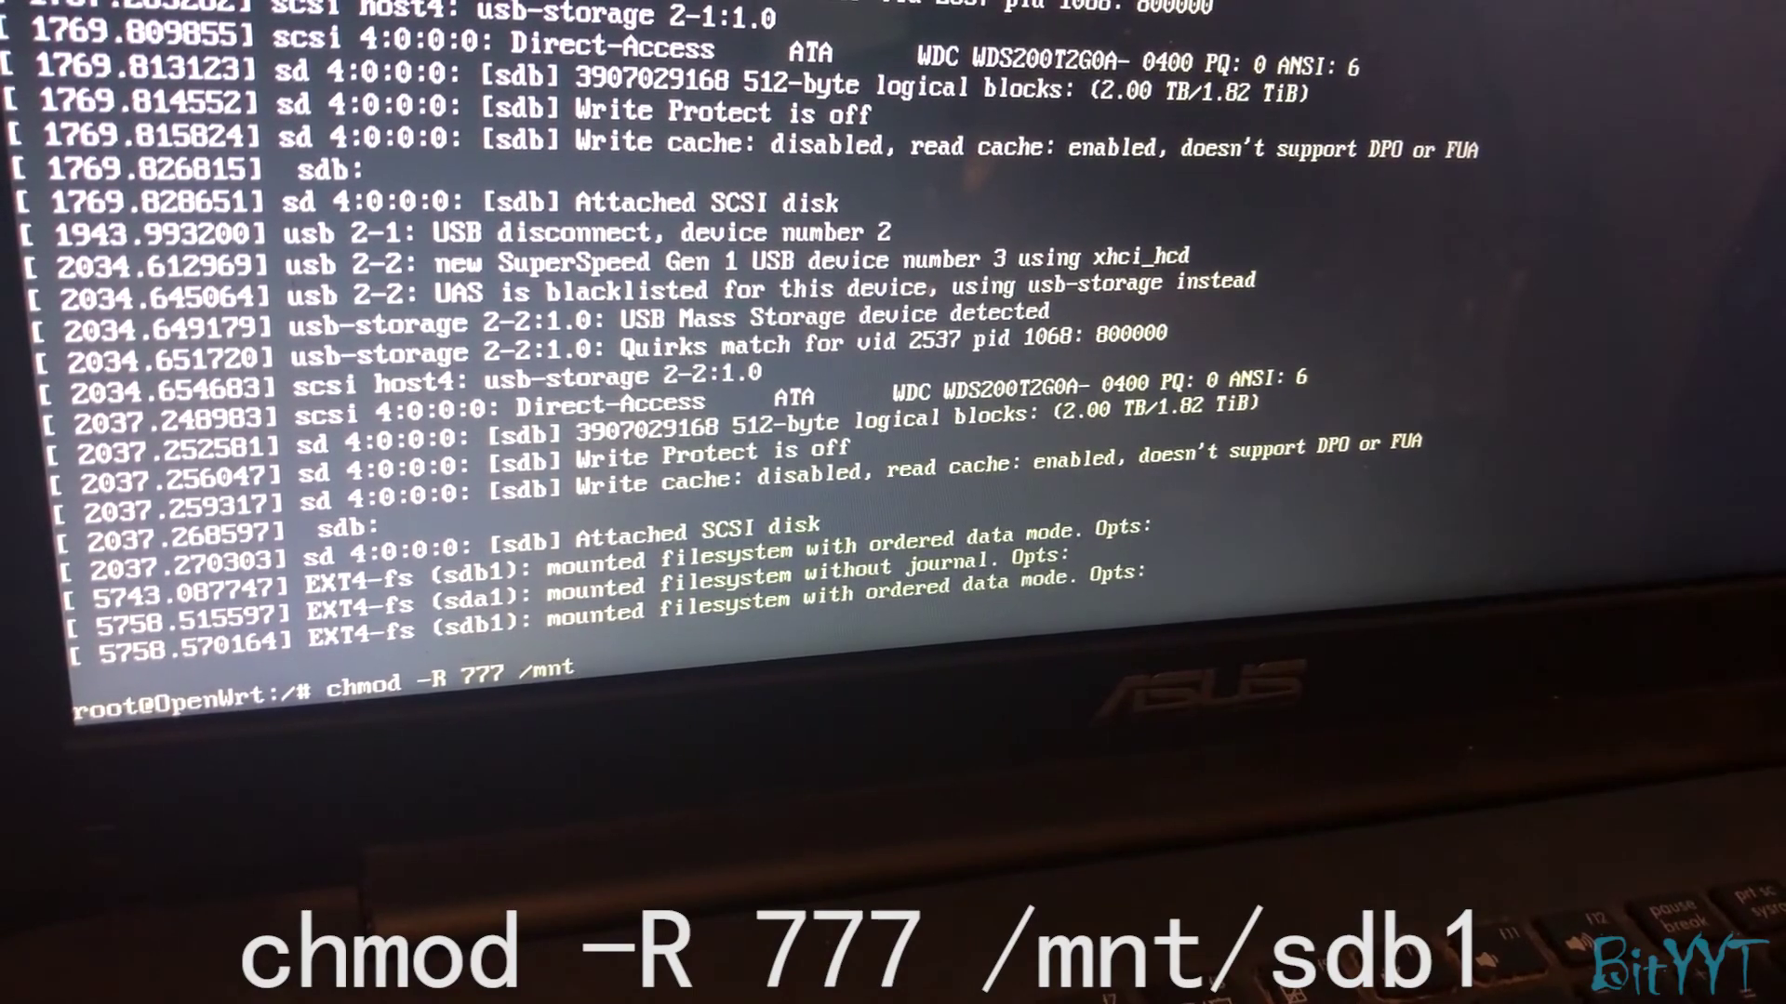
{"action": "type", "text": "sdb1"}
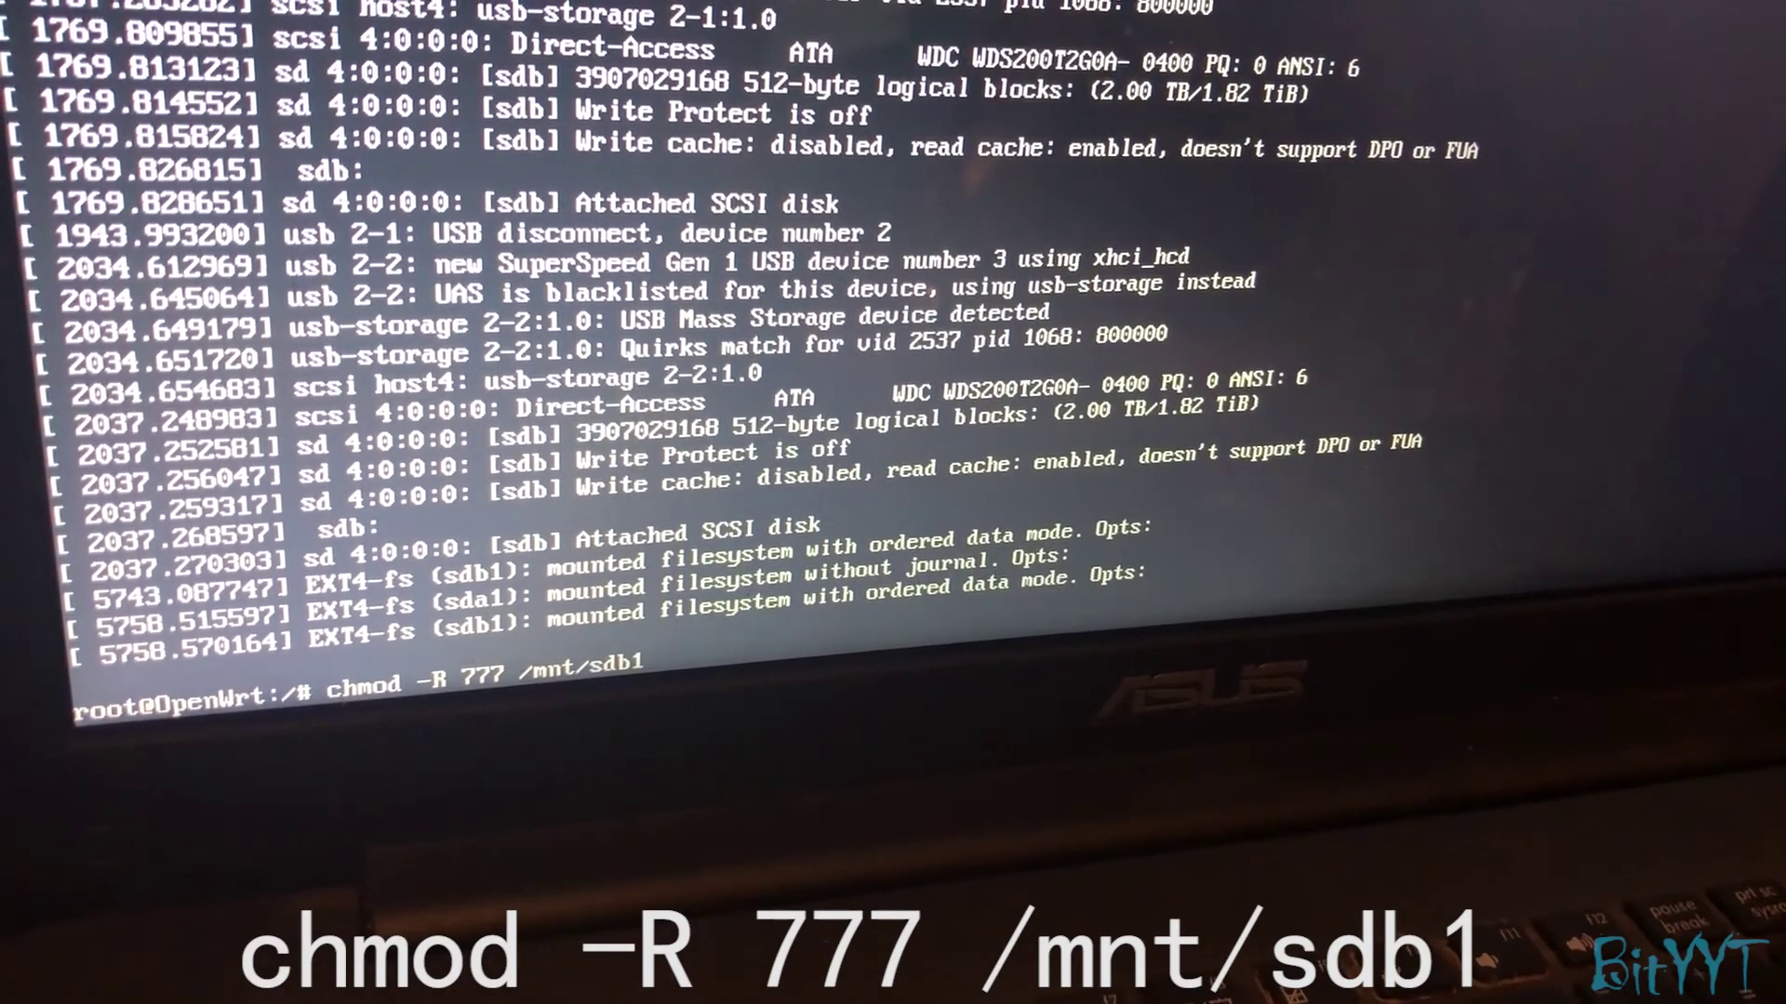
{"action": "key", "text": "Return"}
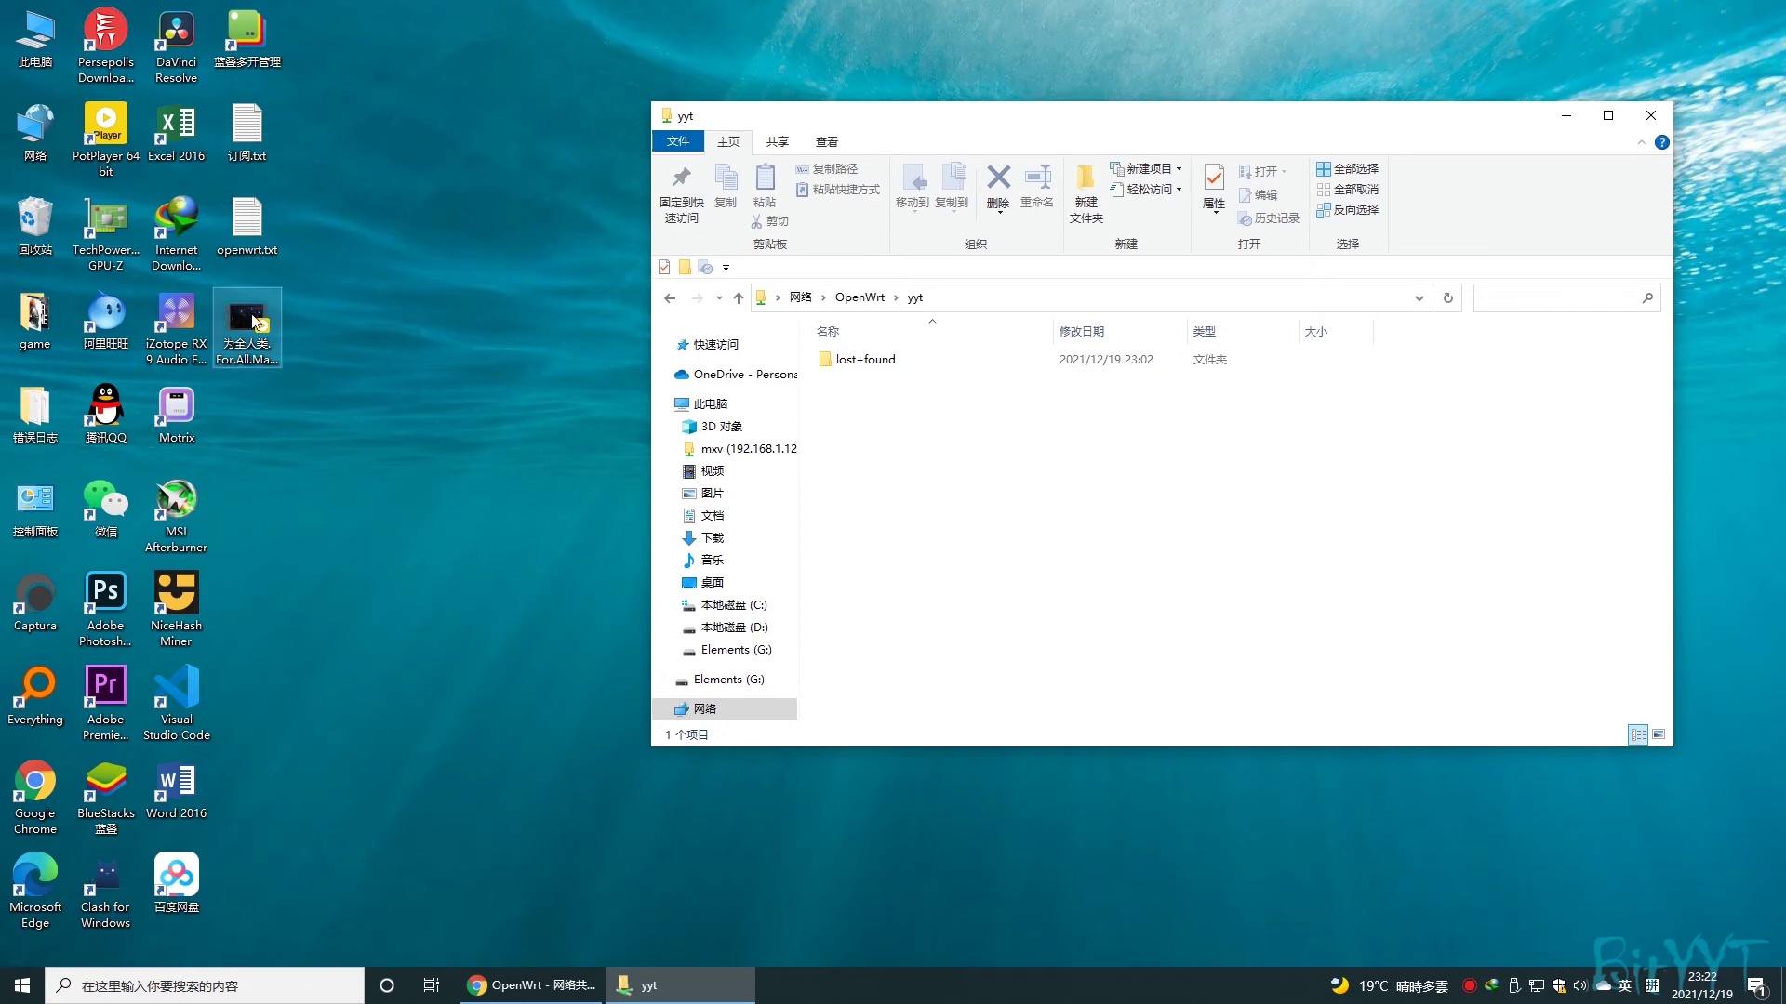
- Switch to File Explorer and copy the For.All.Ma... video from the desktop into the yyt share
{"action": "left_click_drag", "start_coordinate": [246, 325], "coordinate": [994, 478]}
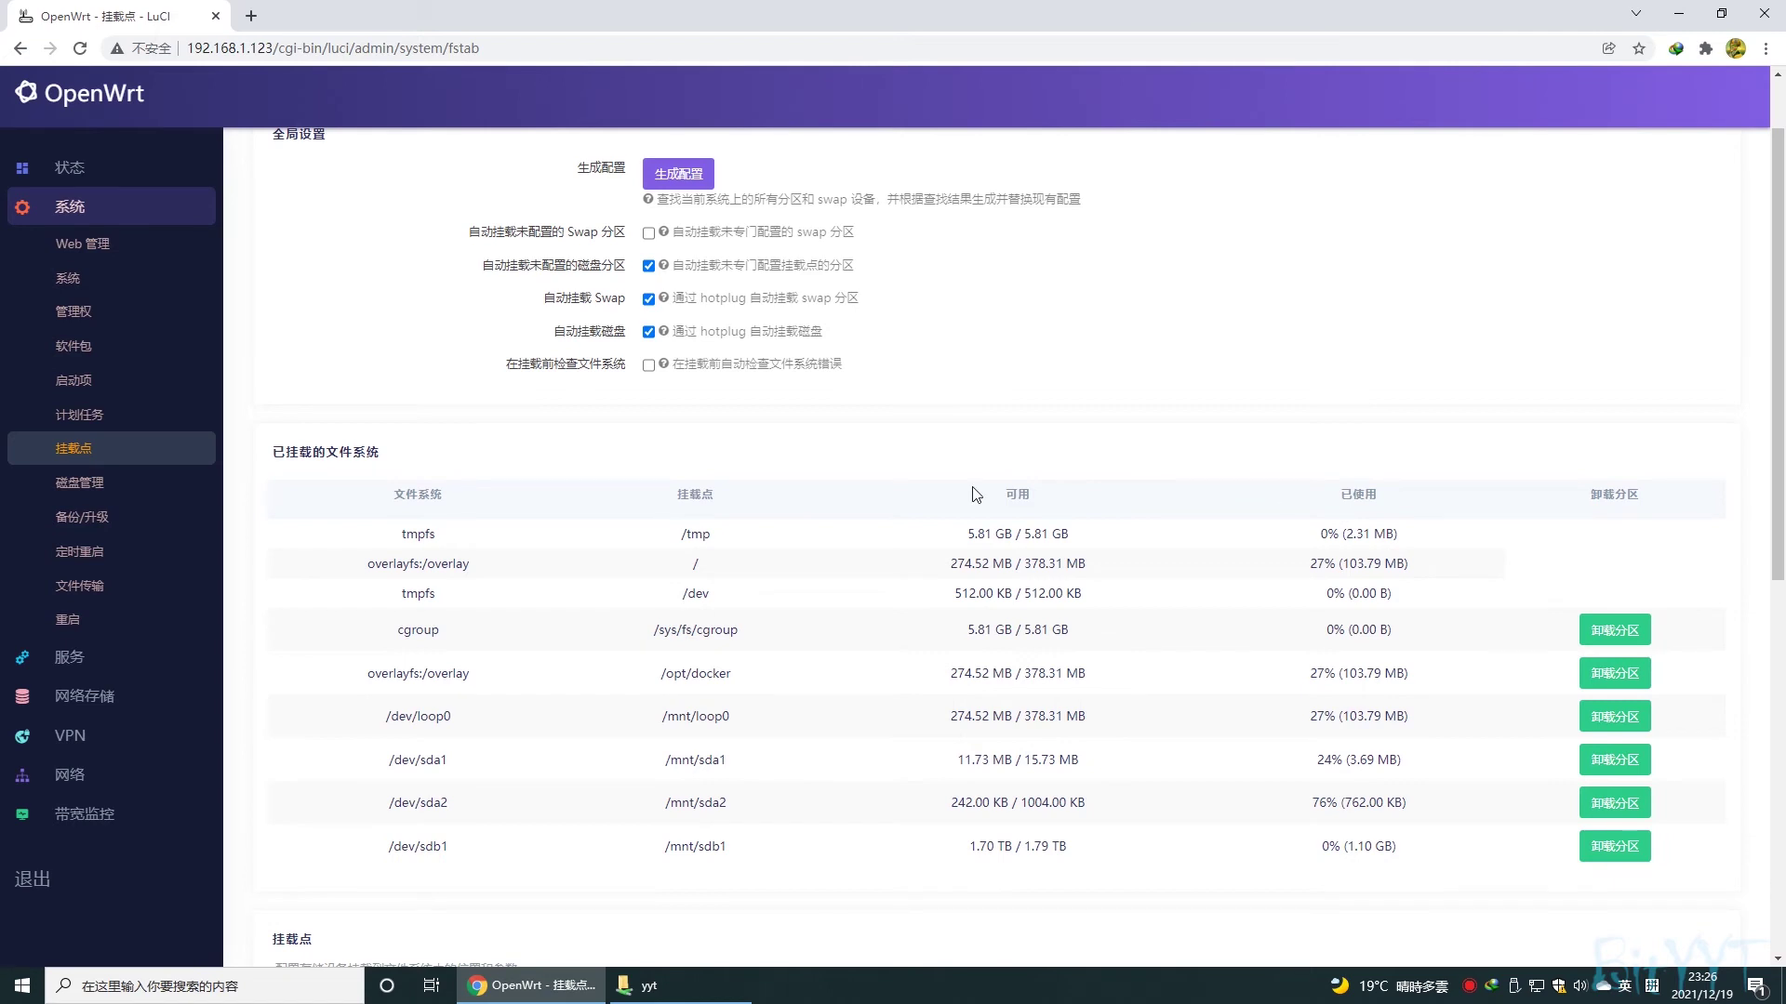
- In OpenWrt's mount point settings, disable automatic mounting of unconfigured disk partitions, and save and apply
{"action": "left_click", "coordinate": [649, 267]}
{"action": "scroll", "coordinate": [1191, 549], "scroll_direction": "down", "scroll_amount": 8}
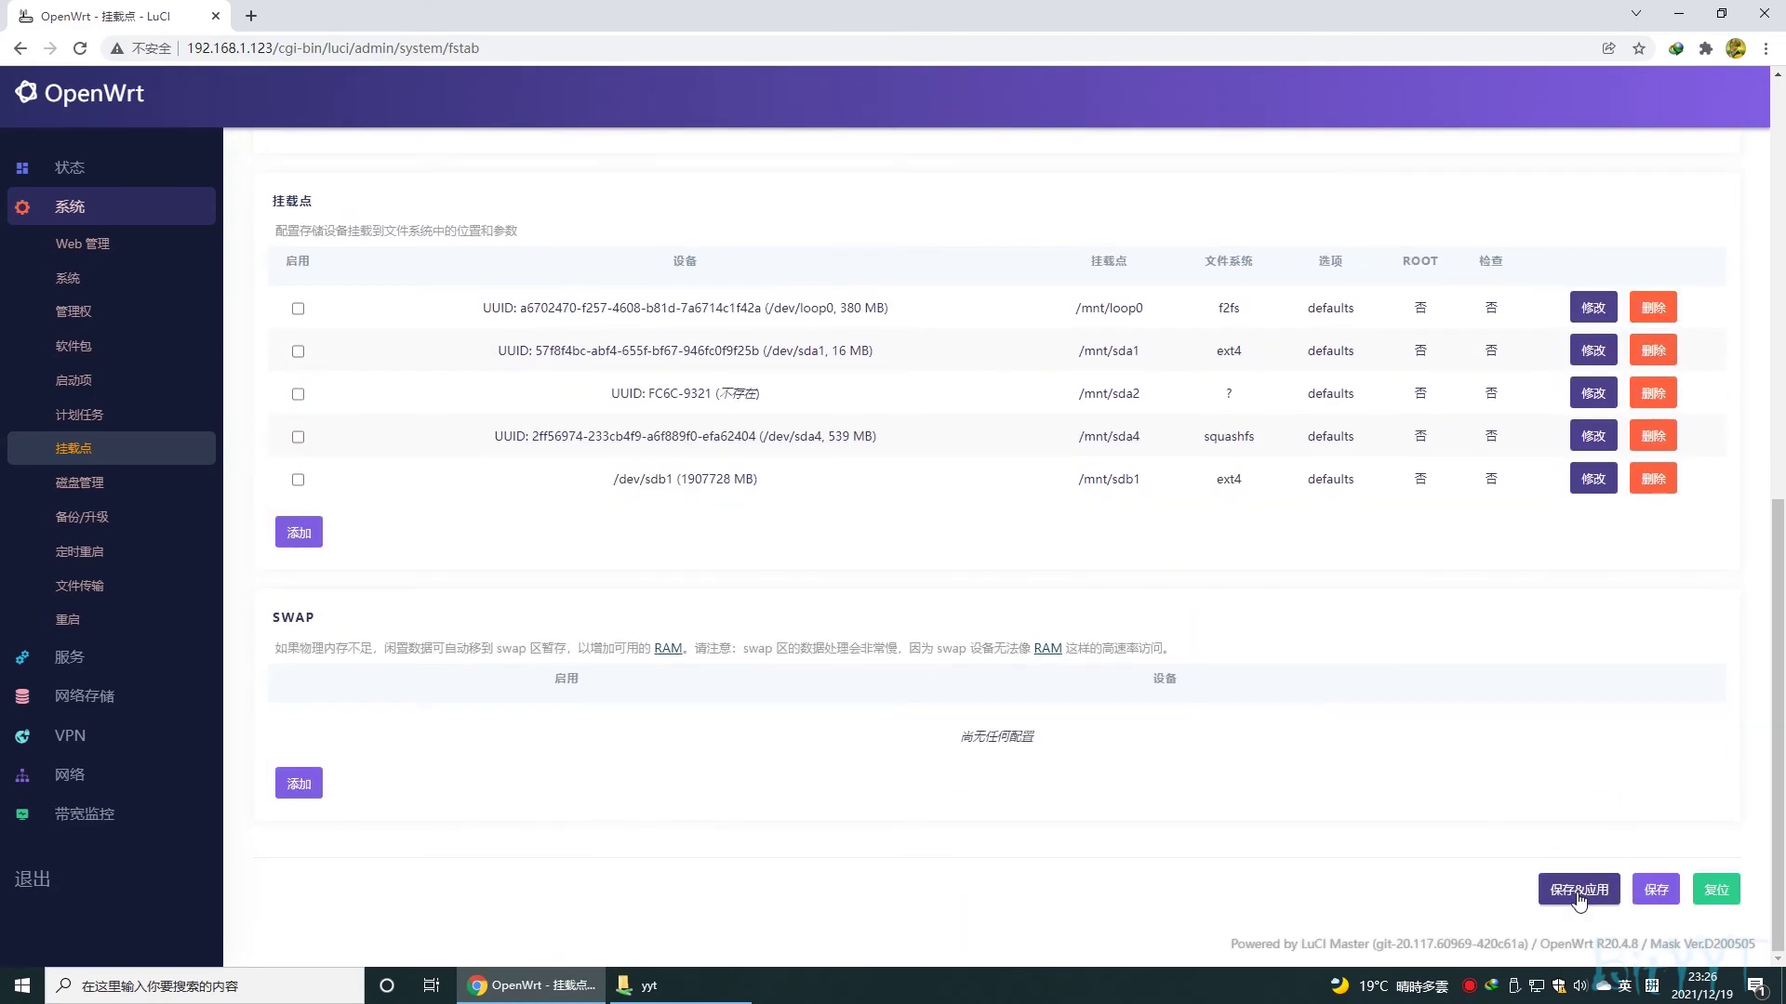
{"action": "left_click", "coordinate": [1587, 894]}
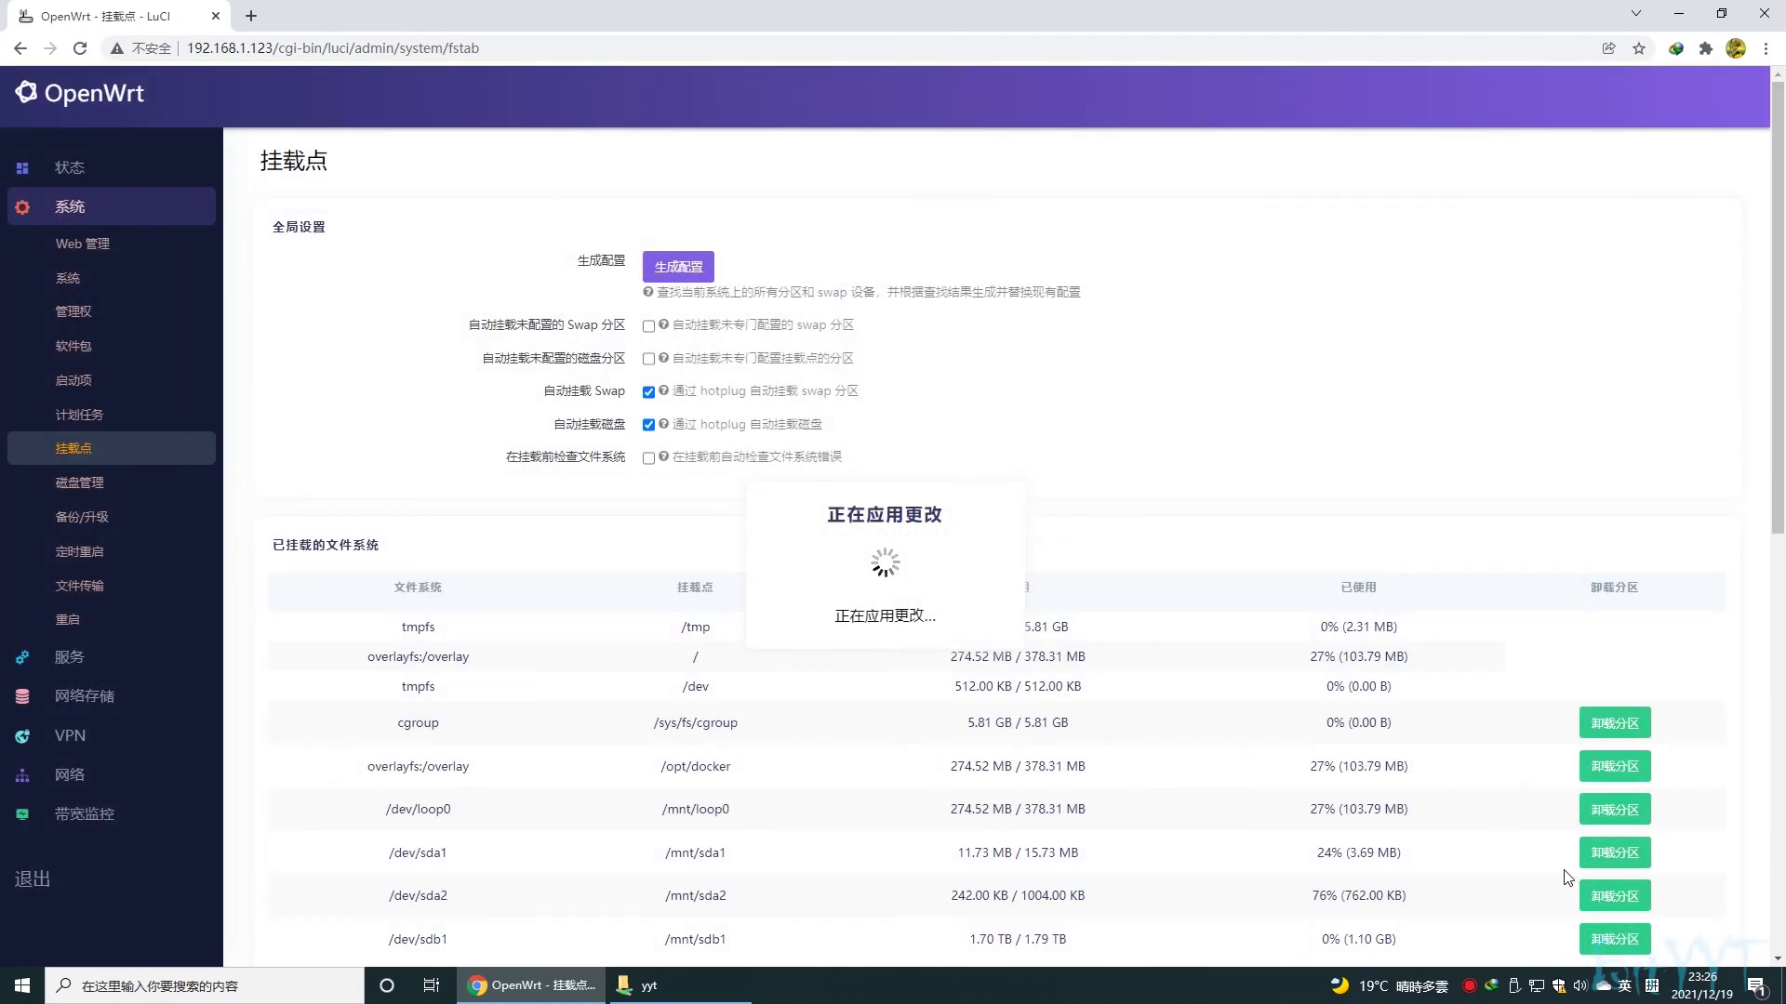
- Unmount the /dev/sdb1 partition and eject the /dev/sdb disk from its partition page in disk management
{"action": "scroll", "coordinate": [1469, 758], "scroll_direction": "down", "scroll_amount": 3}
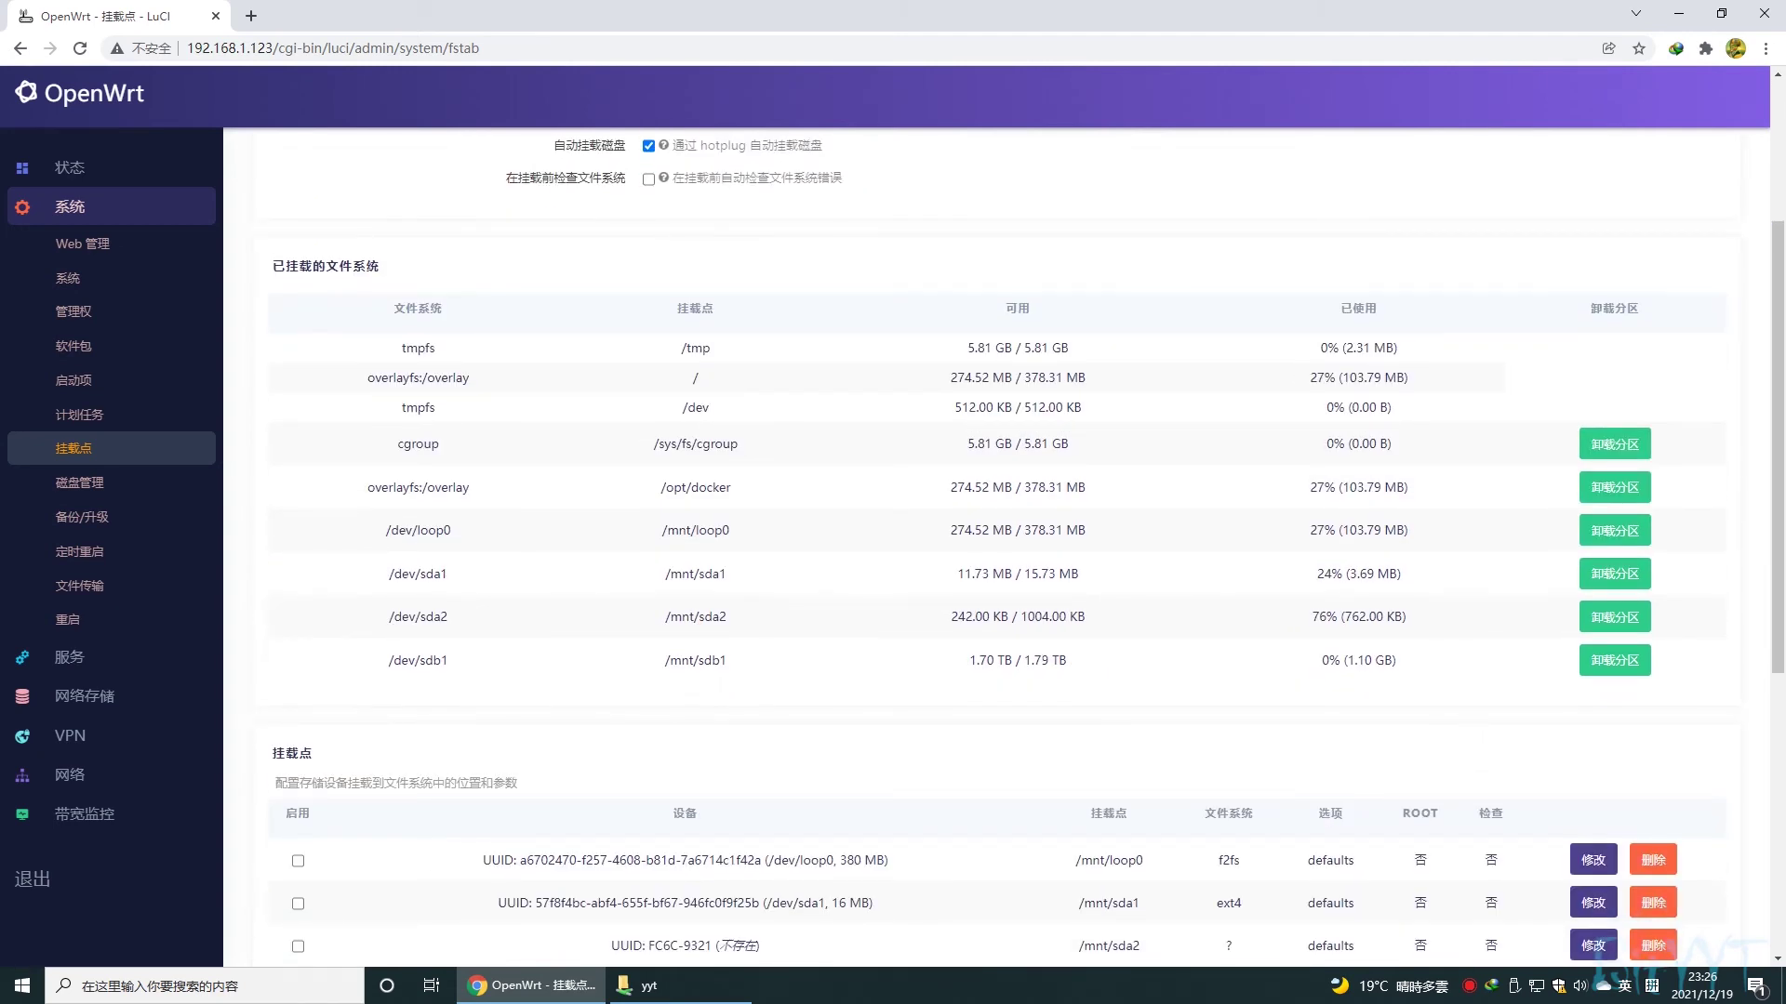
{"action": "left_click", "coordinate": [1618, 661]}
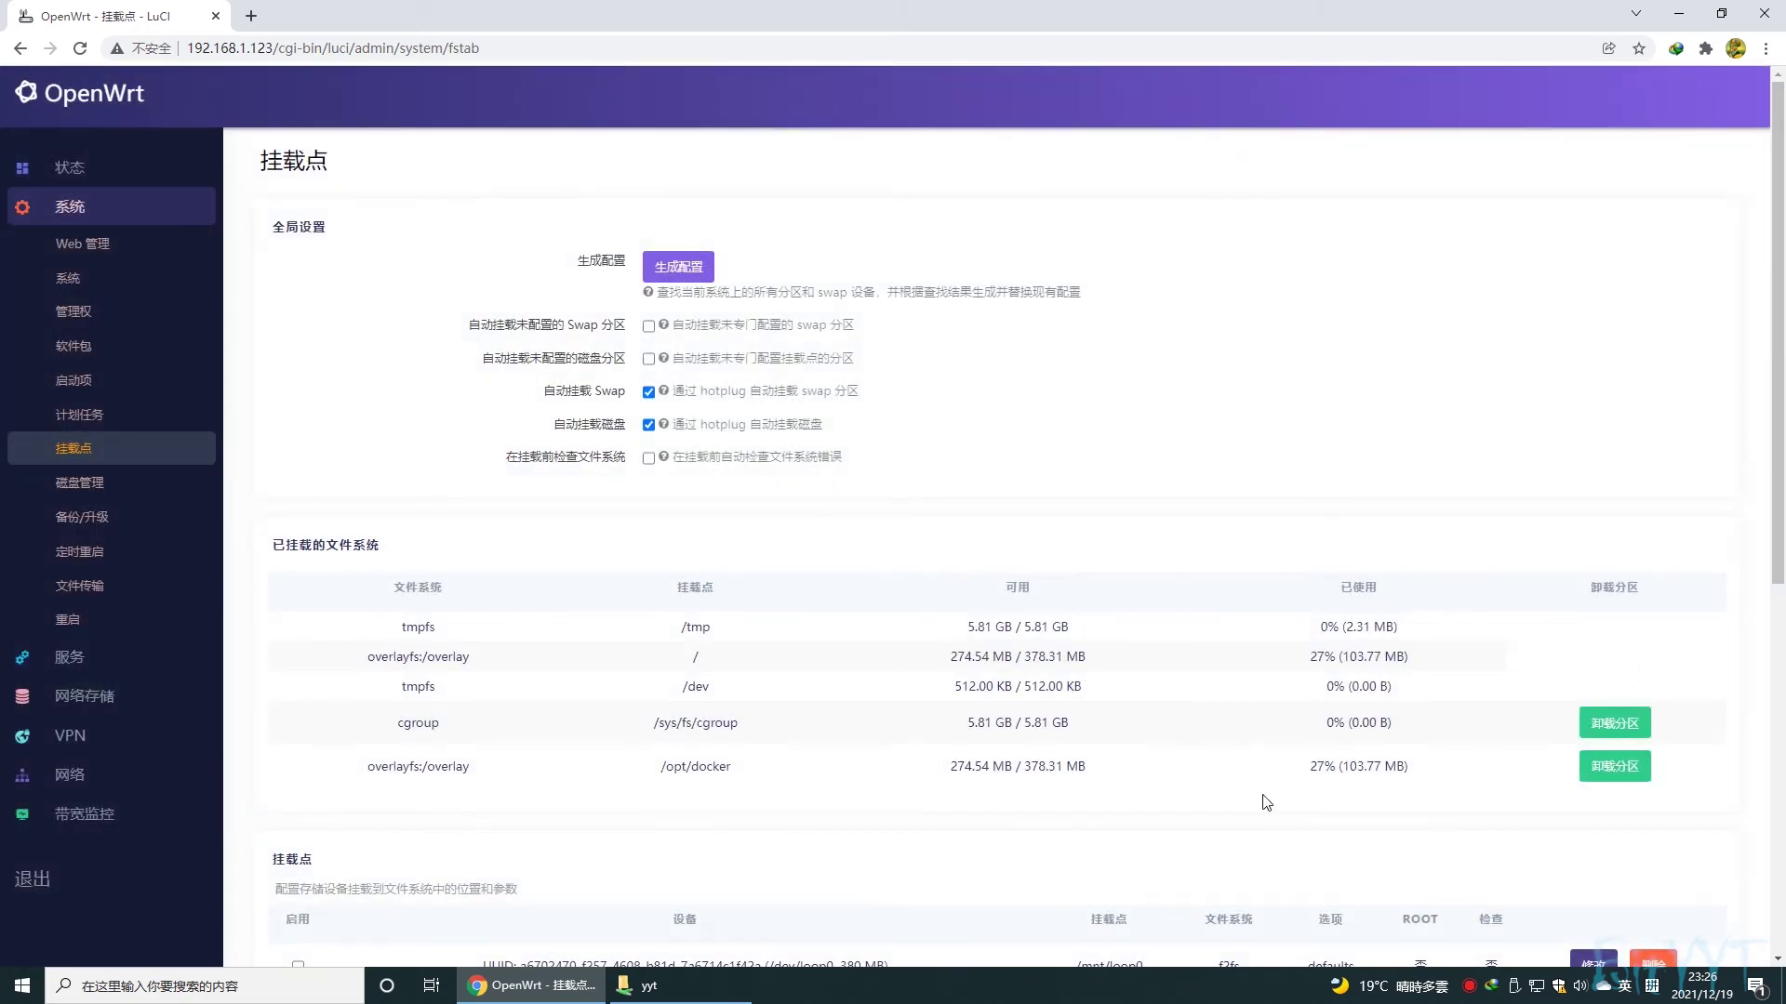
{"action": "left_click", "coordinate": [102, 483]}
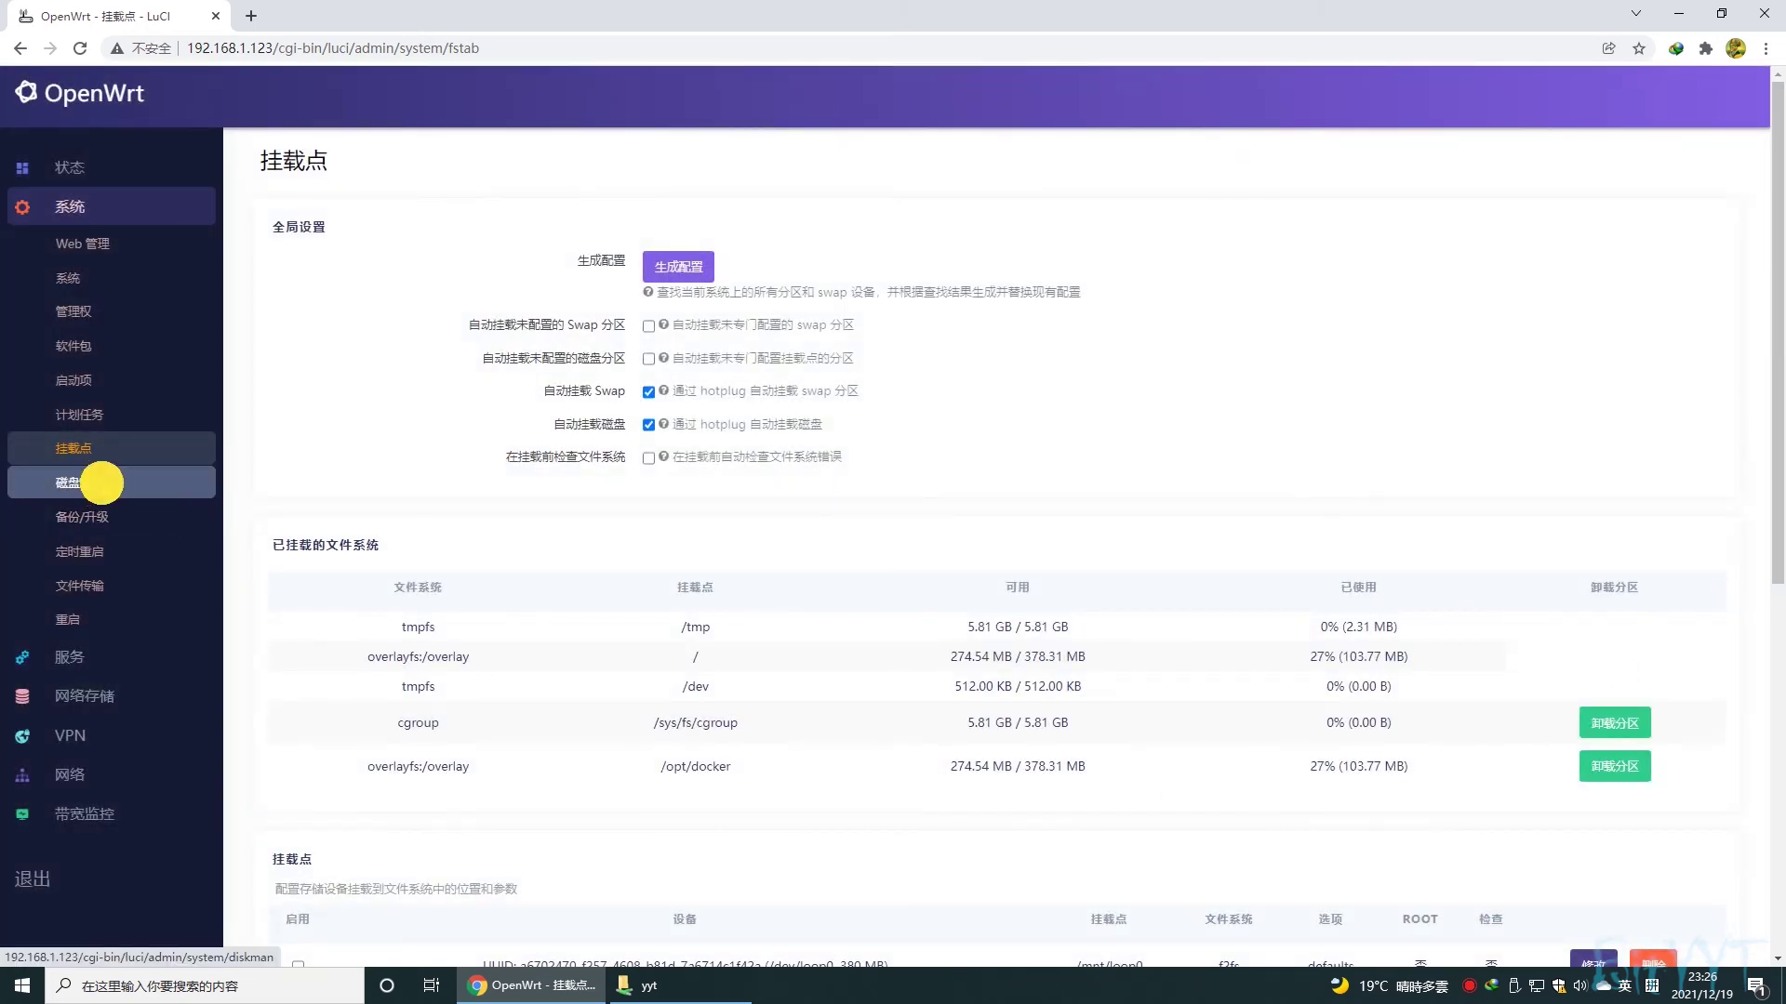
{"action": "left_click", "coordinate": [1677, 503]}
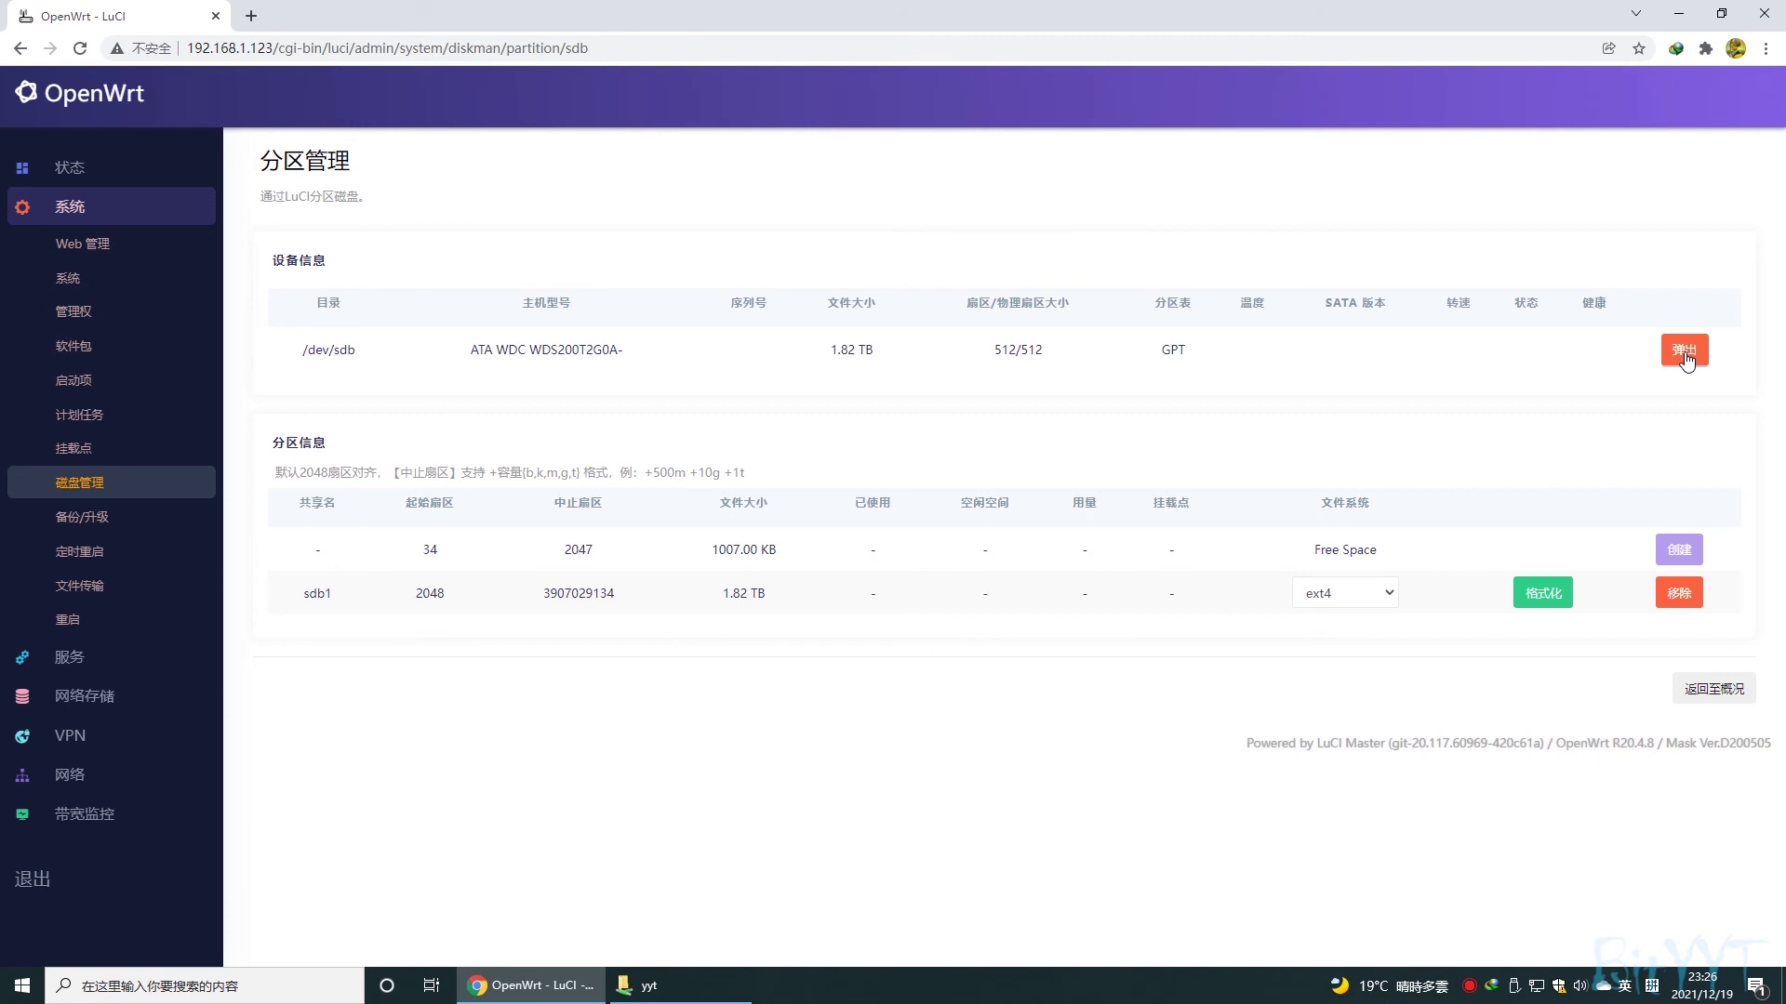
{"action": "left_click", "coordinate": [1684, 353]}
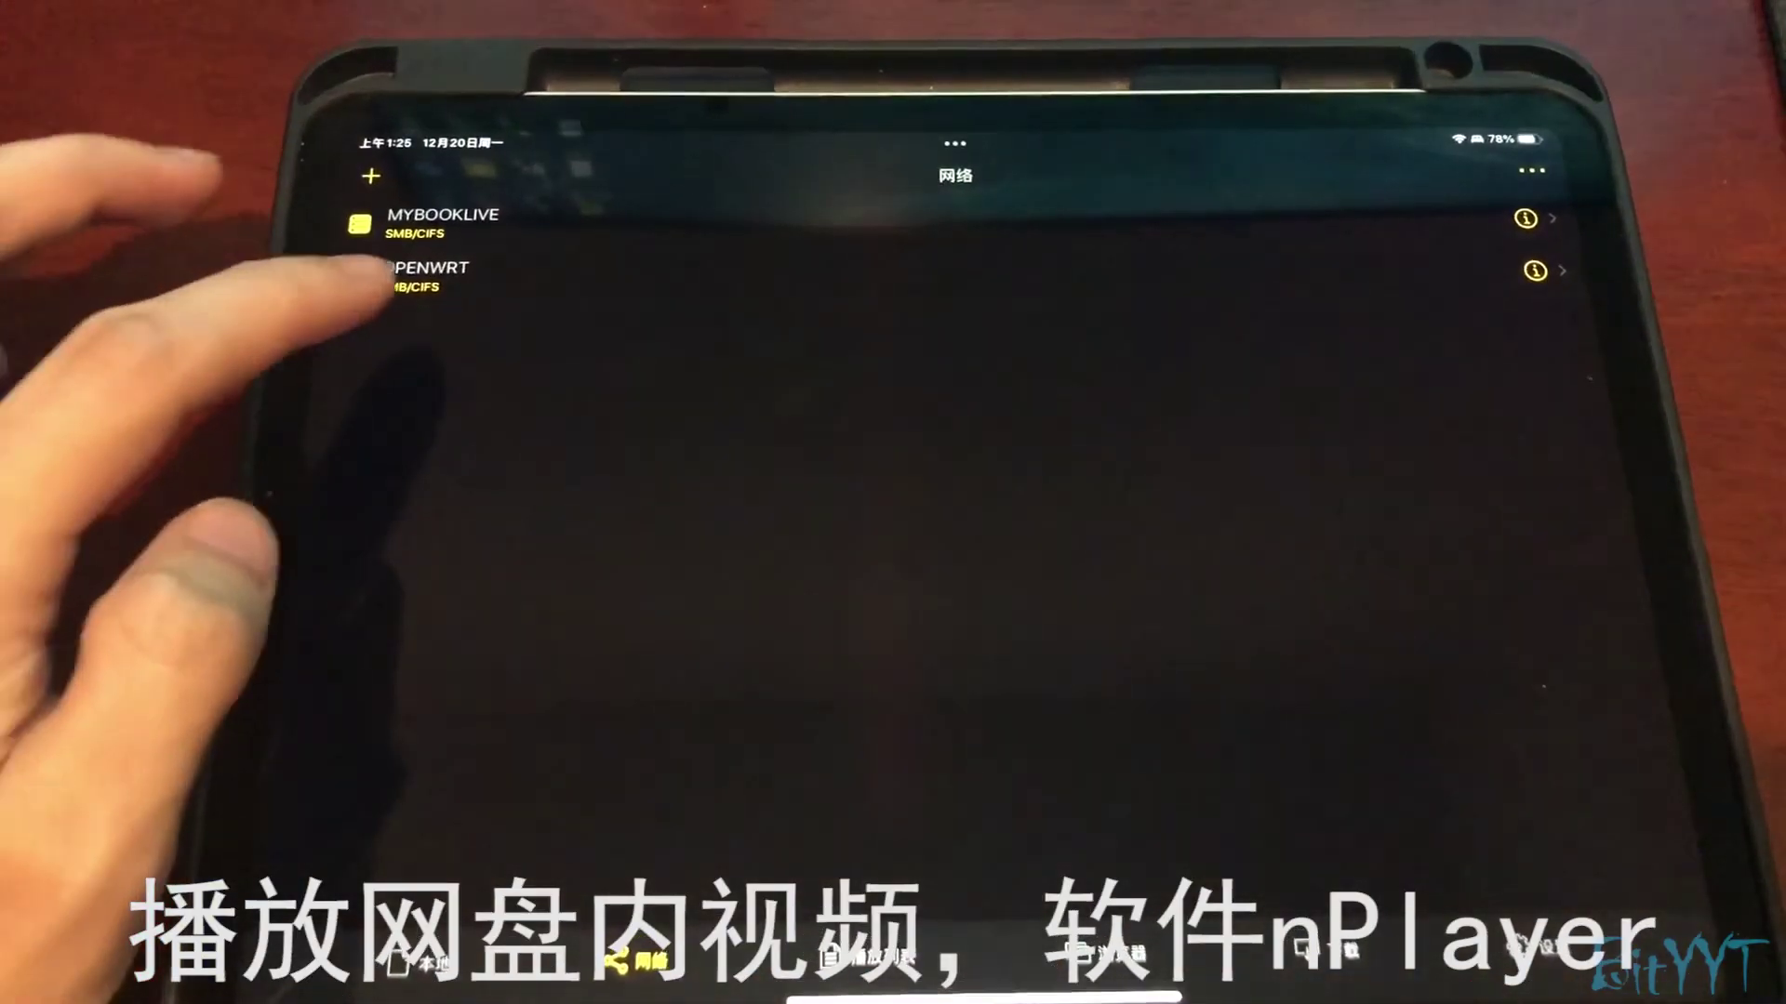
- In nPlayer on the tablet, open the OPENWRT server's yyt share and play the For.All.Mankind.S02E07 video
{"action": "left_click", "coordinate": [418, 268]}
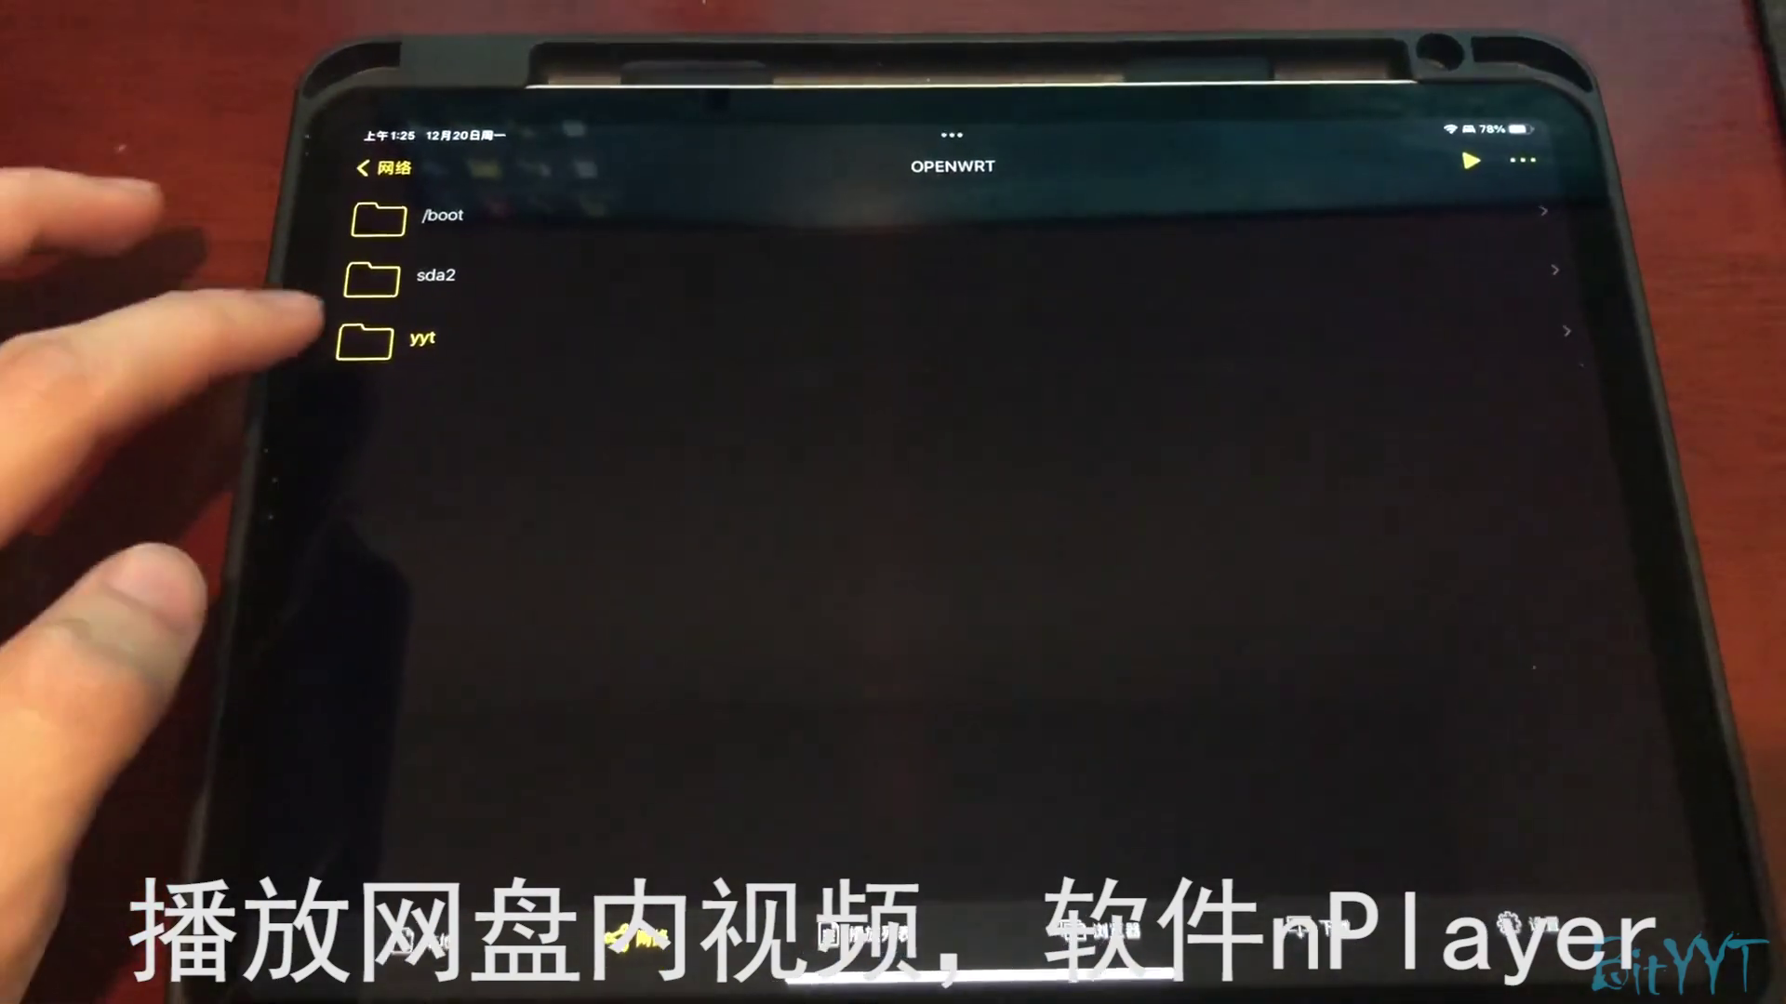
{"action": "left_click", "coordinate": [402, 341]}
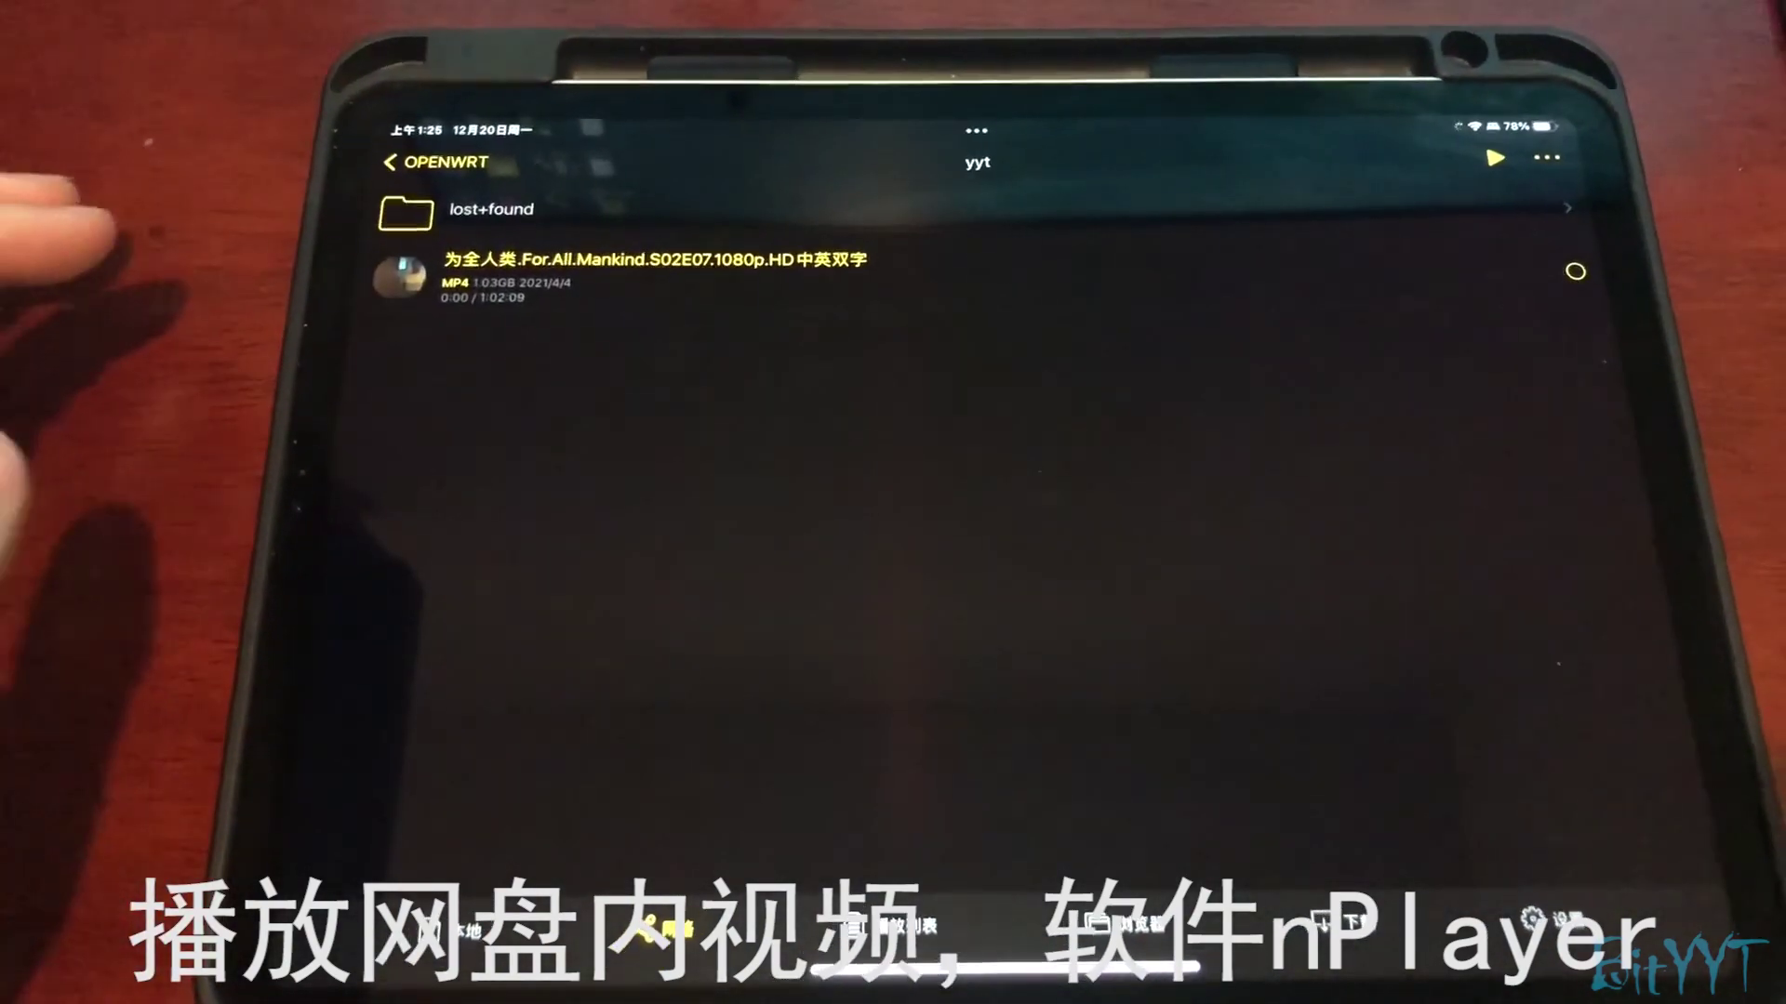
{"action": "left_click", "coordinate": [409, 265]}
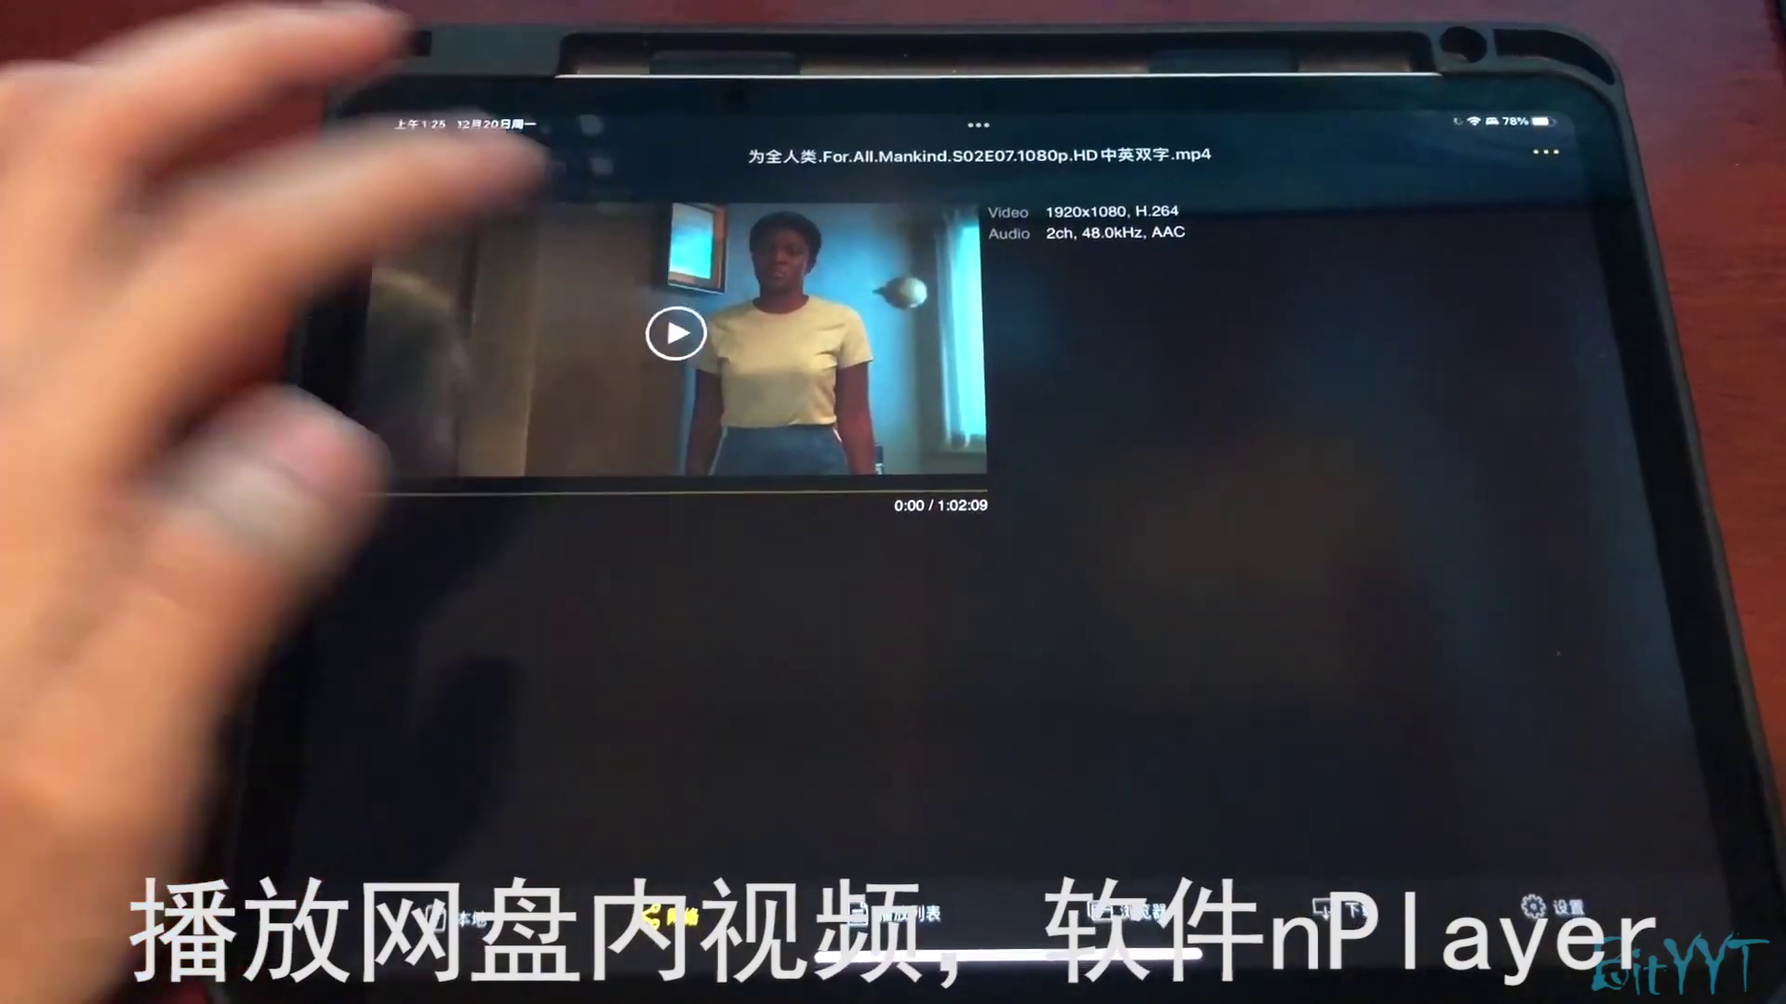
{"action": "left_click", "coordinate": [676, 333]}
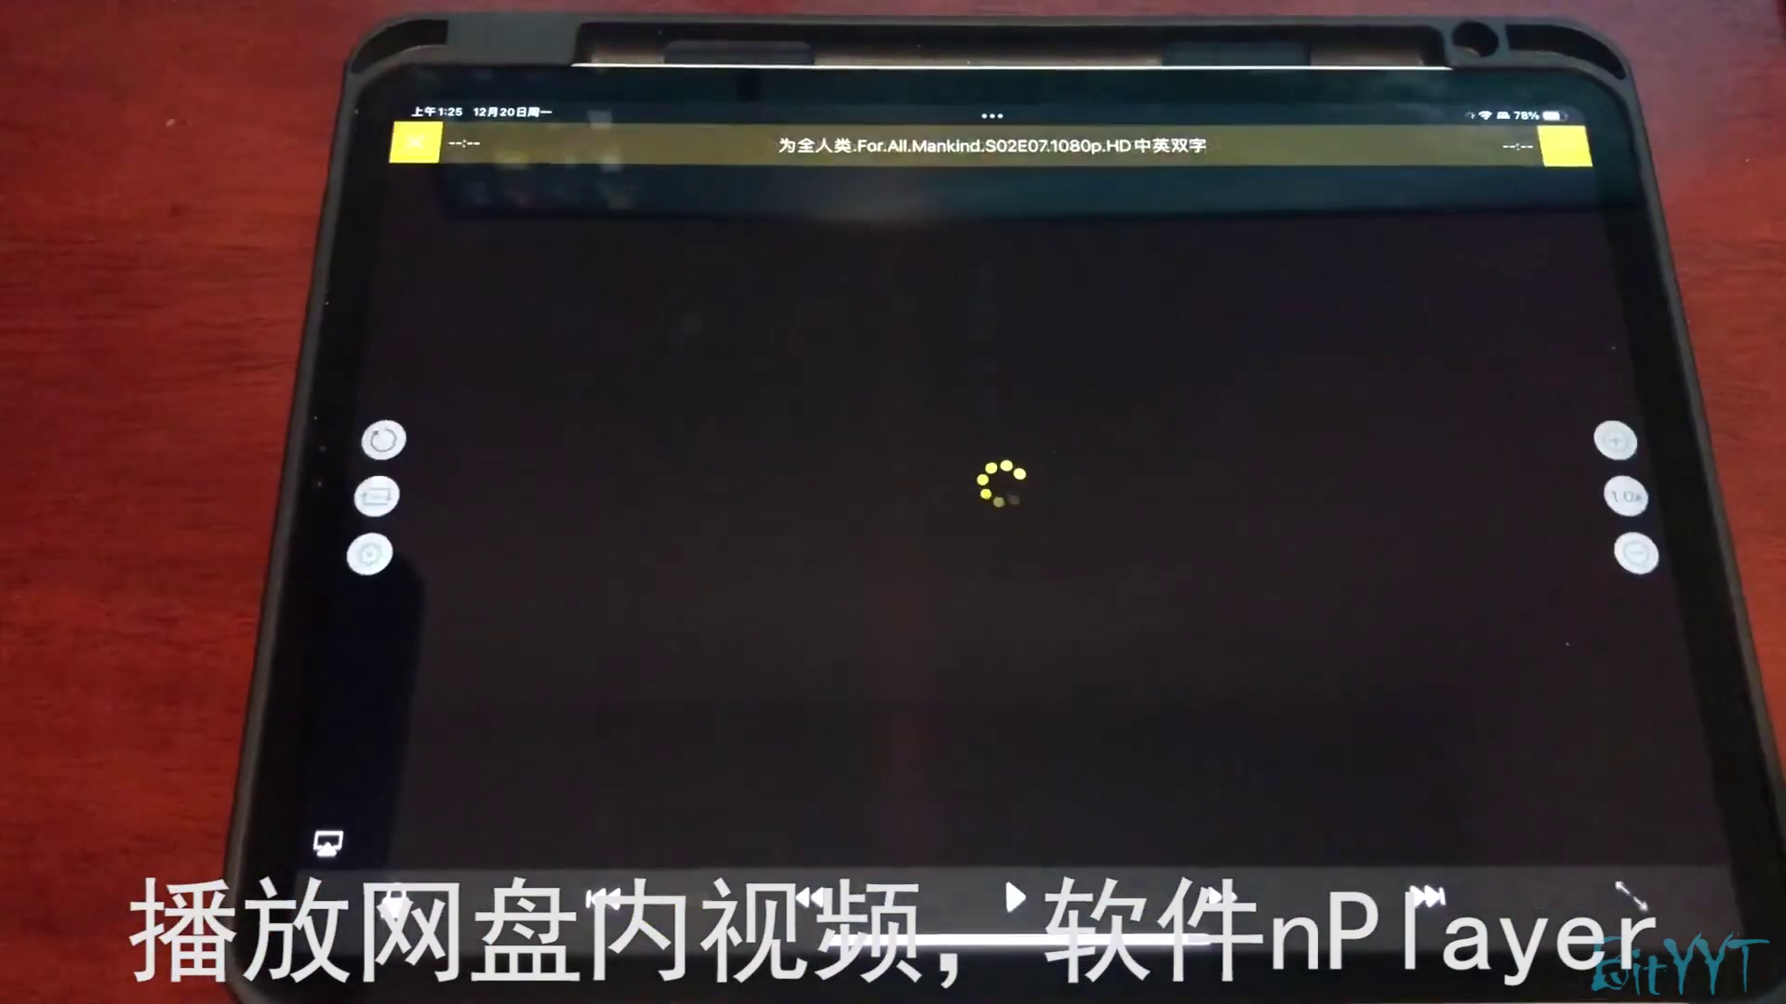